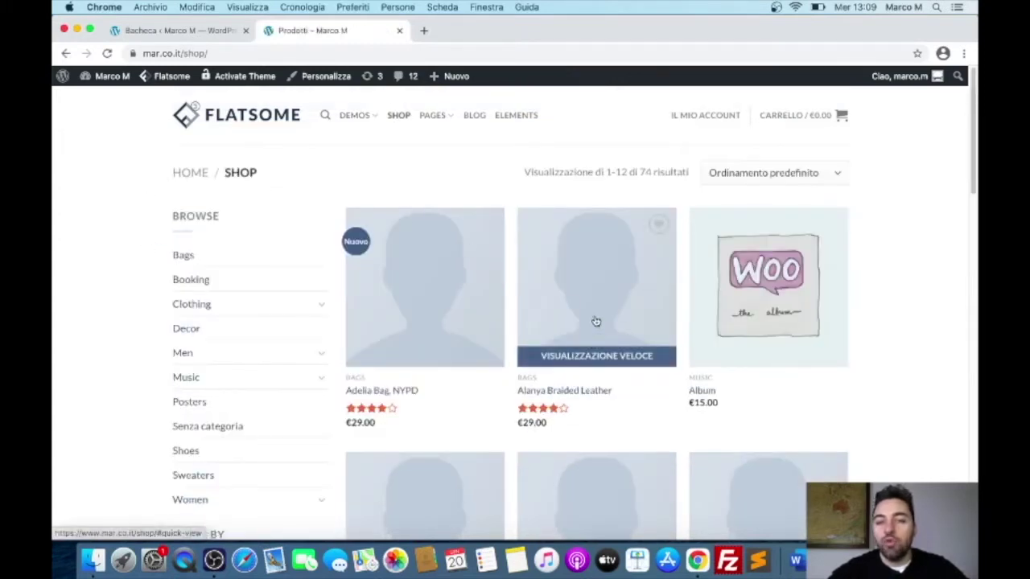
Open the Album product page from the shop in a separate tab to view its price and add-to-cart option
middle_click(740, 270)
left_click(478, 32)
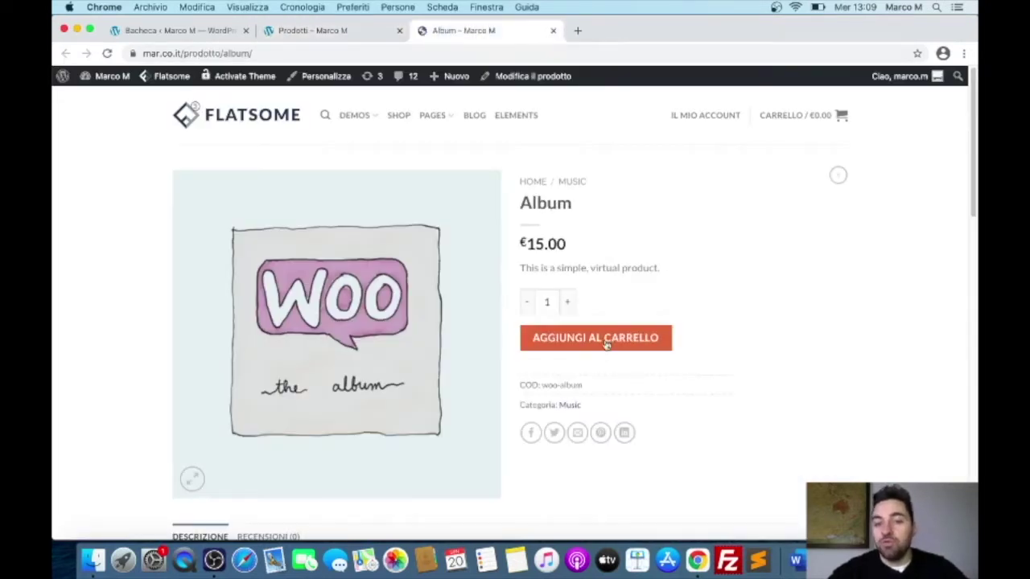
Open the Catalog Mode section of the Flatsome advanced options in the WordPress admin
left_click(207, 32)
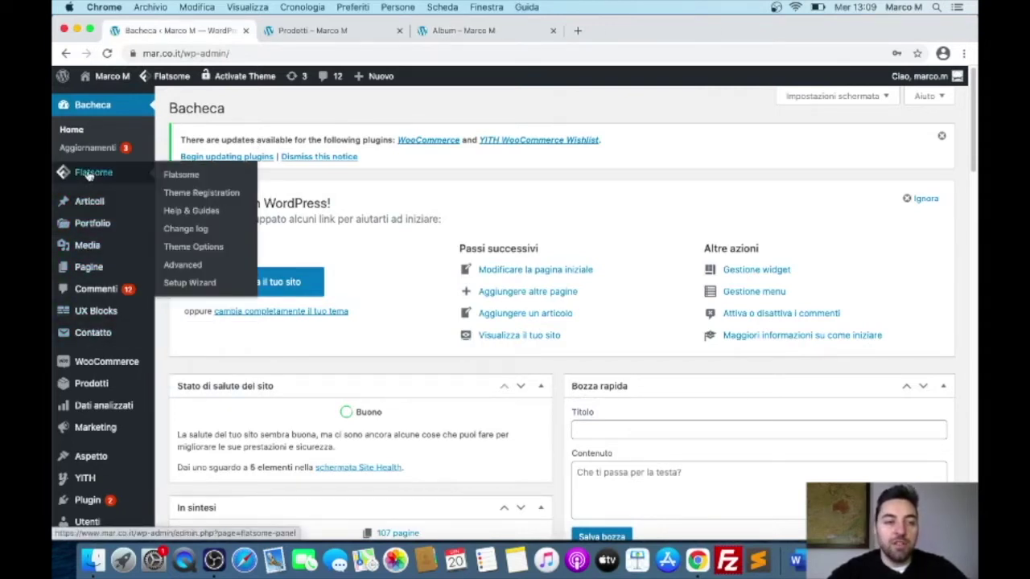
mouse_move(124, 173)
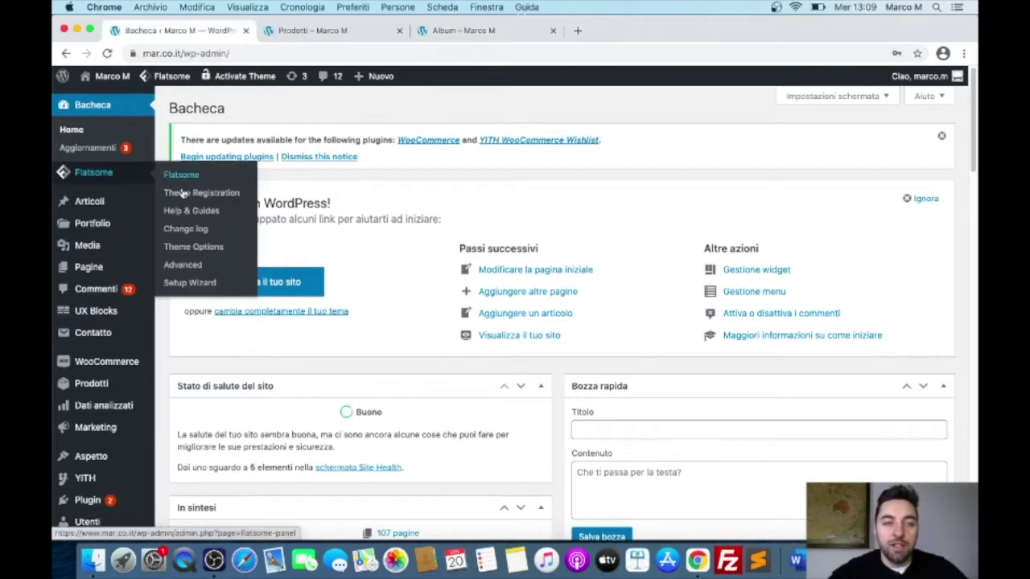
left_click(183, 265)
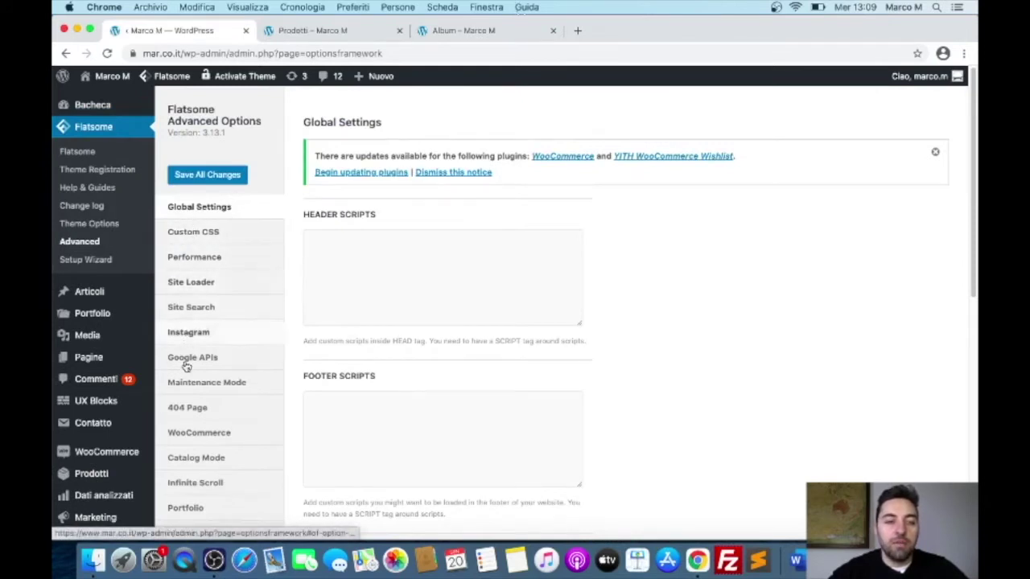
scroll(183, 363, "down", 1)
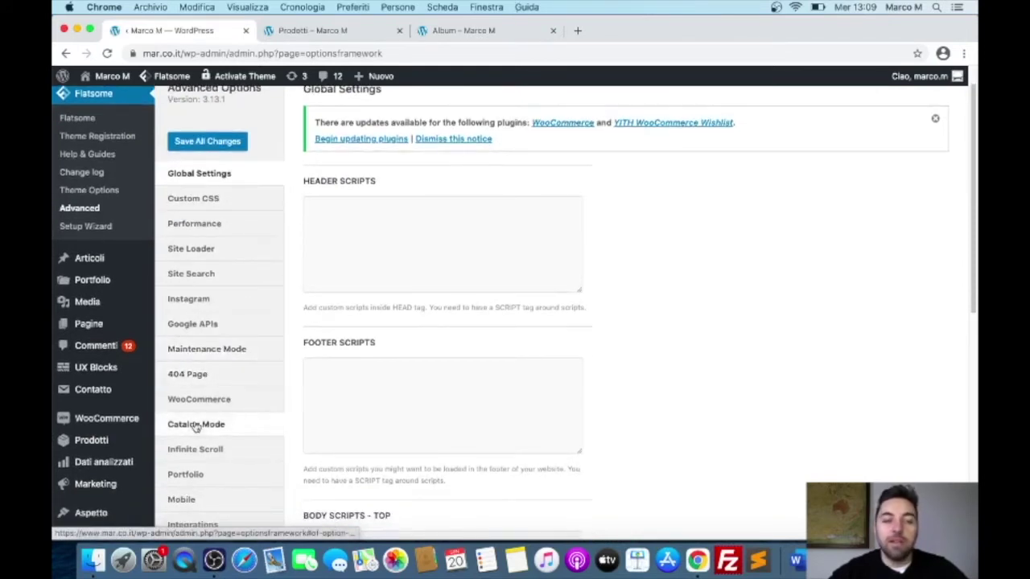
left_click(195, 425)
scroll(577, 138, "up", 1)
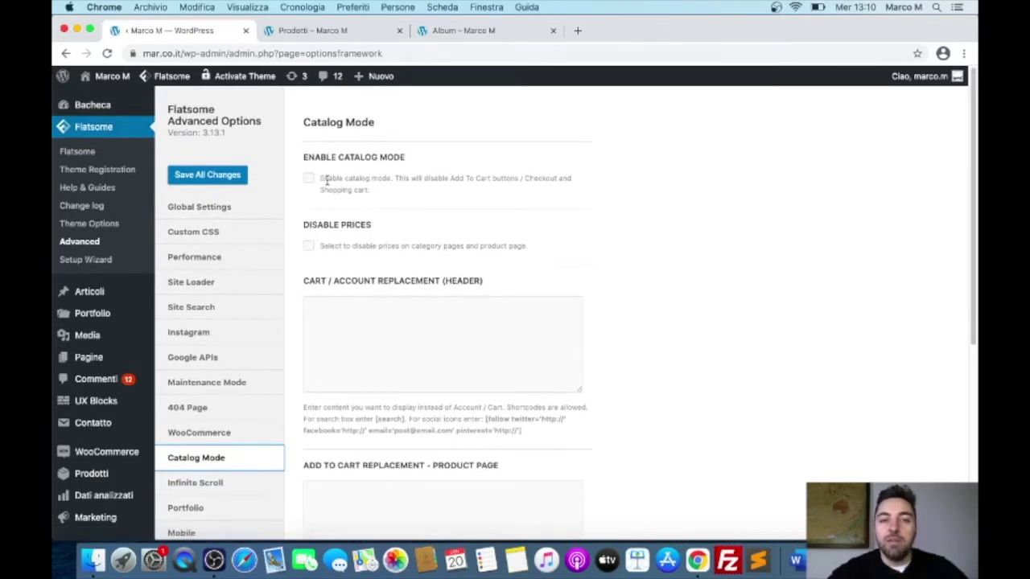
Enable catalog mode for the shop and save all changes
left_click_drag(397, 180, 497, 198)
left_click(359, 175)
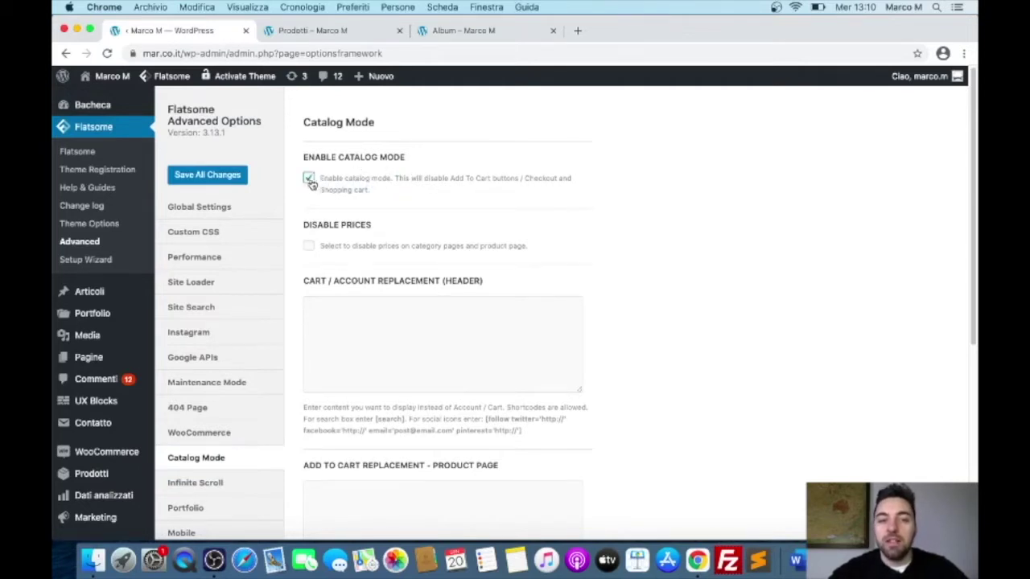
scroll(428, 175, "down", 2)
scroll(403, 202, "down", 4)
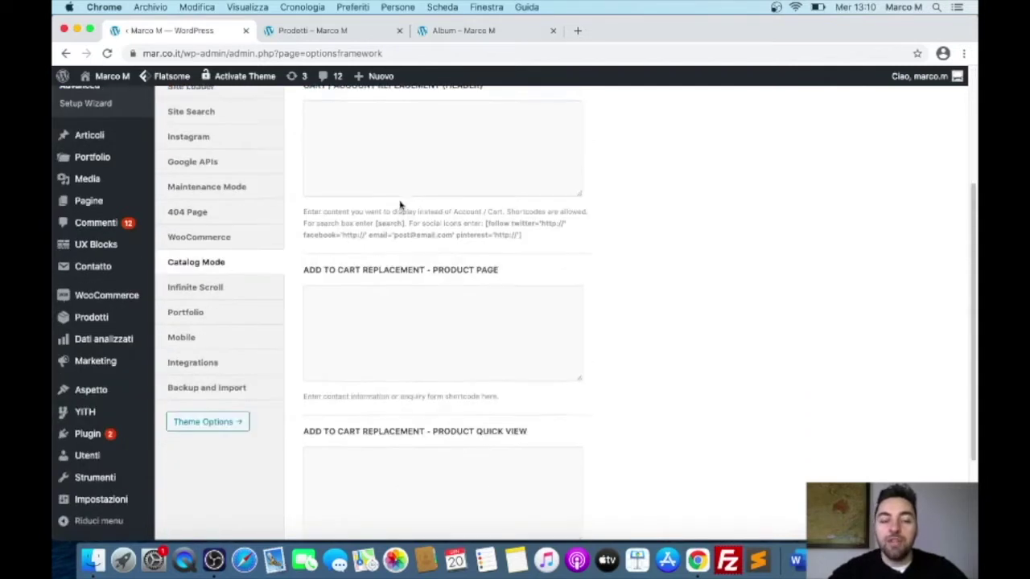
scroll(399, 209, "down", 3)
left_click(360, 459)
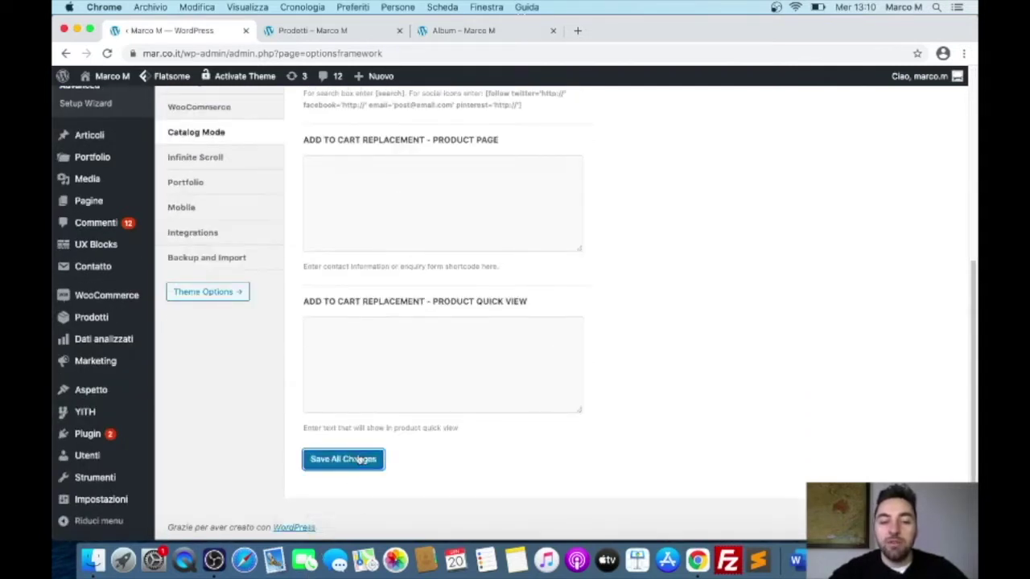
scroll(426, 193, "up", 2)
scroll(427, 193, "up", 2)
Reload the shop page and check the quick view of the Alanya Braided Leather product, closing it when done
left_click(338, 32)
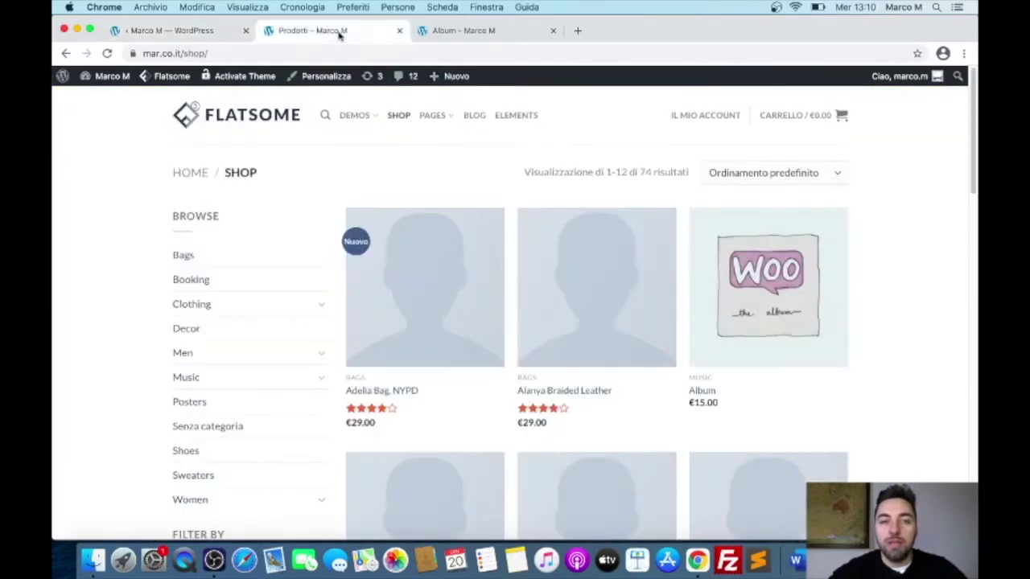
left_click(106, 53)
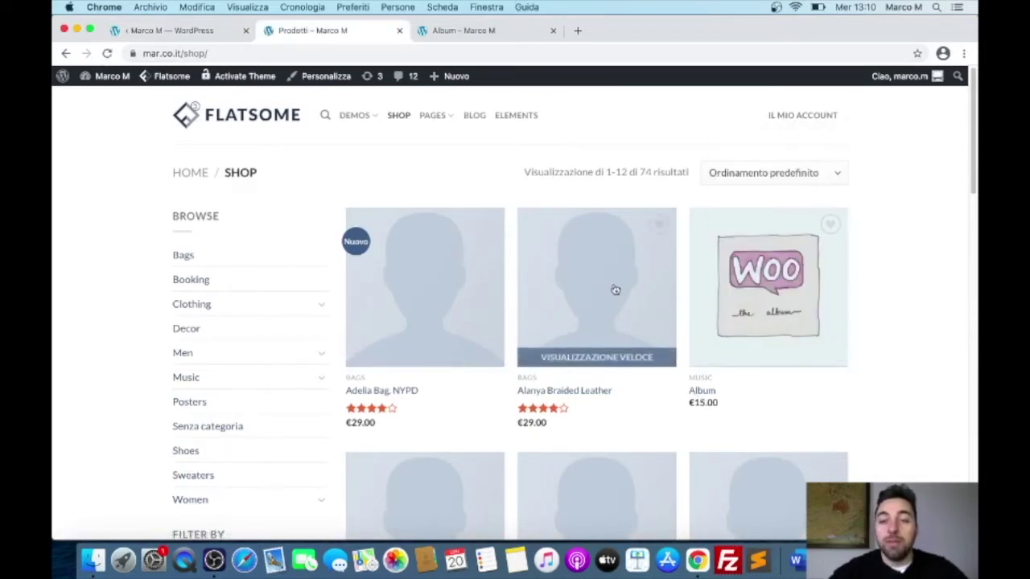
left_click(583, 356)
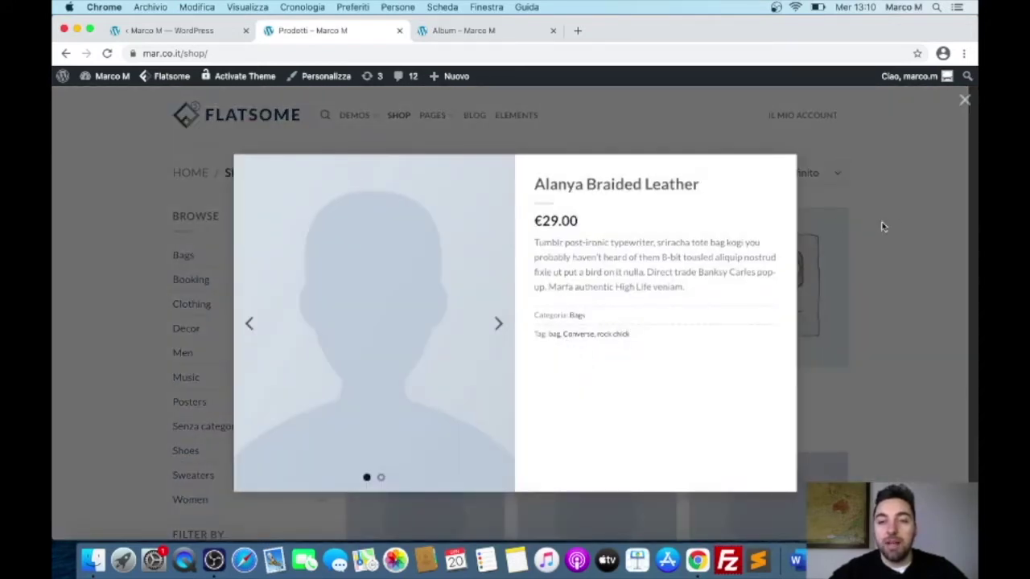
left_click(966, 100)
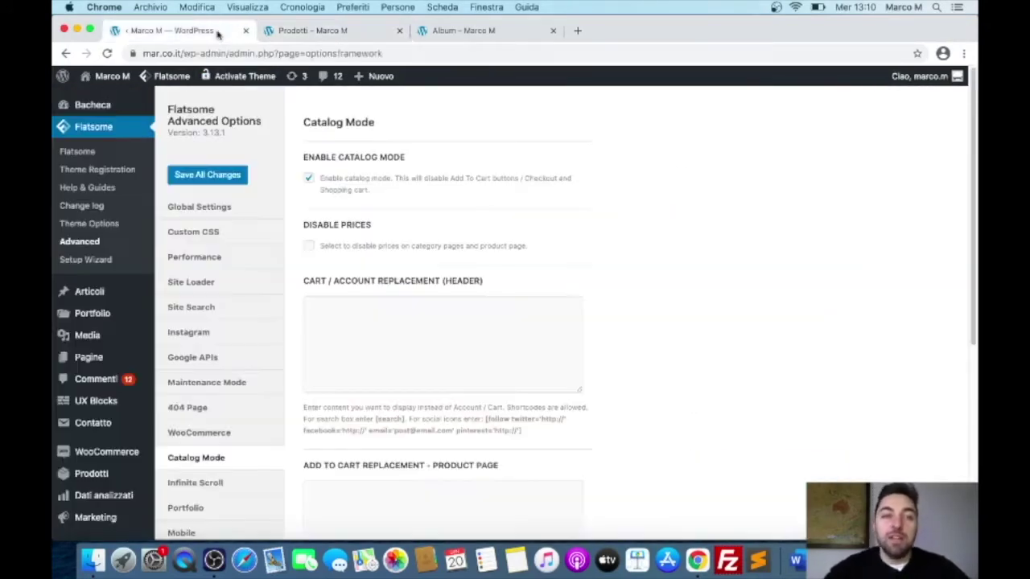
Turn on Disable Prices for category and product pages in the Catalog Mode settings and save all changes
left_click(169, 29)
left_click(309, 245)
scroll(356, 269, "down", 3)
scroll(357, 269, "down", 4)
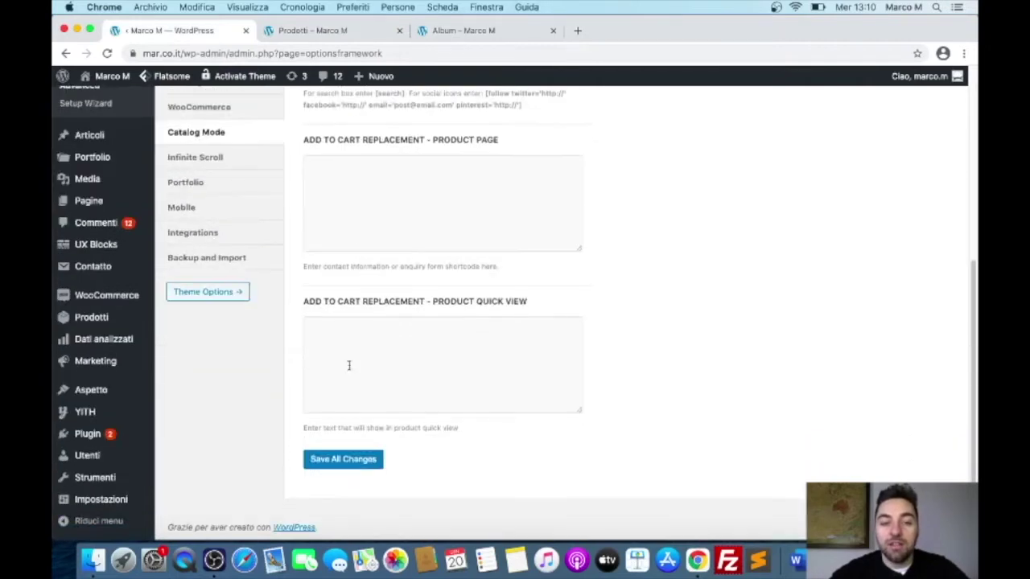
left_click(347, 462)
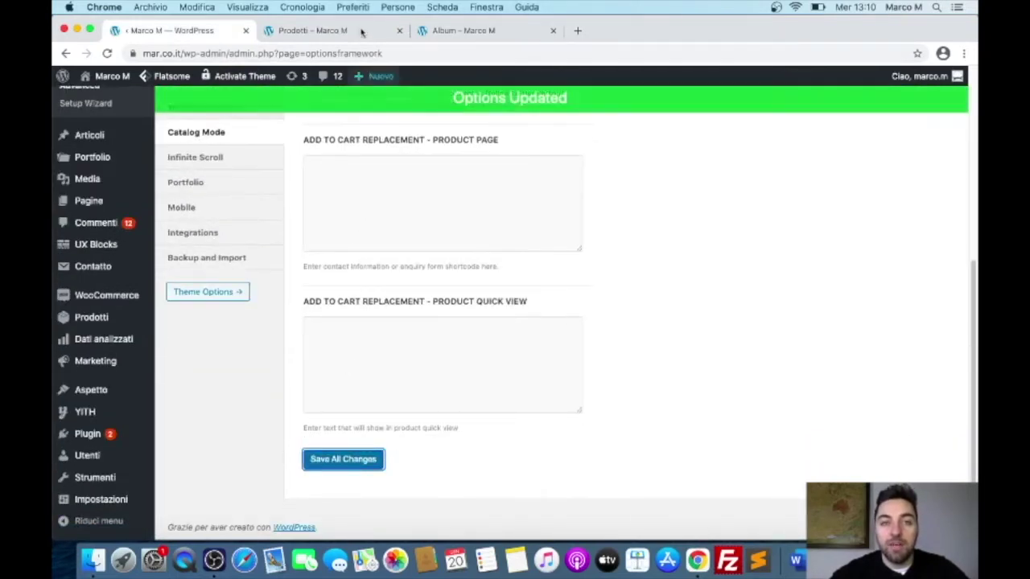
Reload the Album product page and the shop page to check how products appear with prices disabled
left_click(312, 31)
left_click(461, 33)
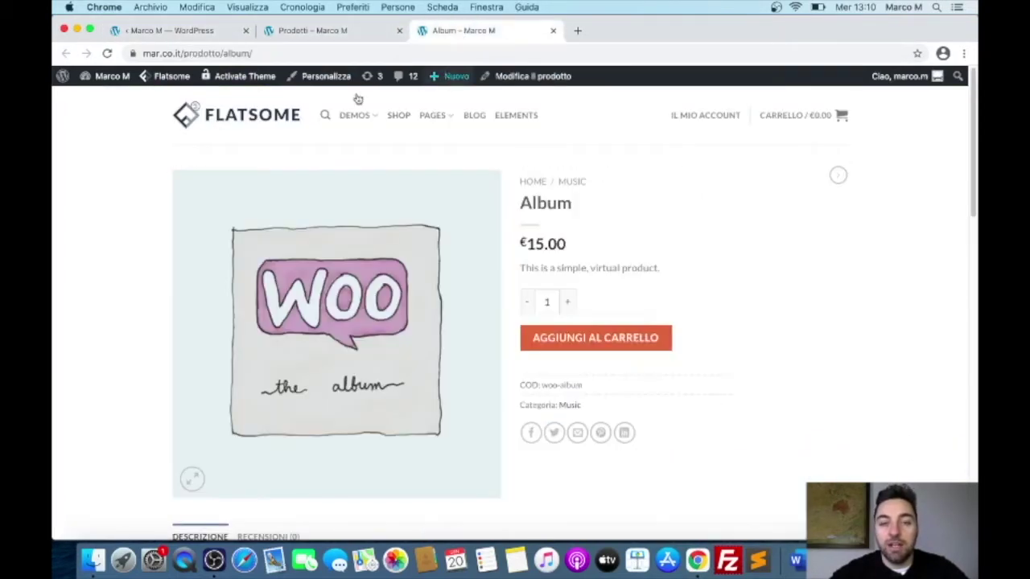
left_click(107, 53)
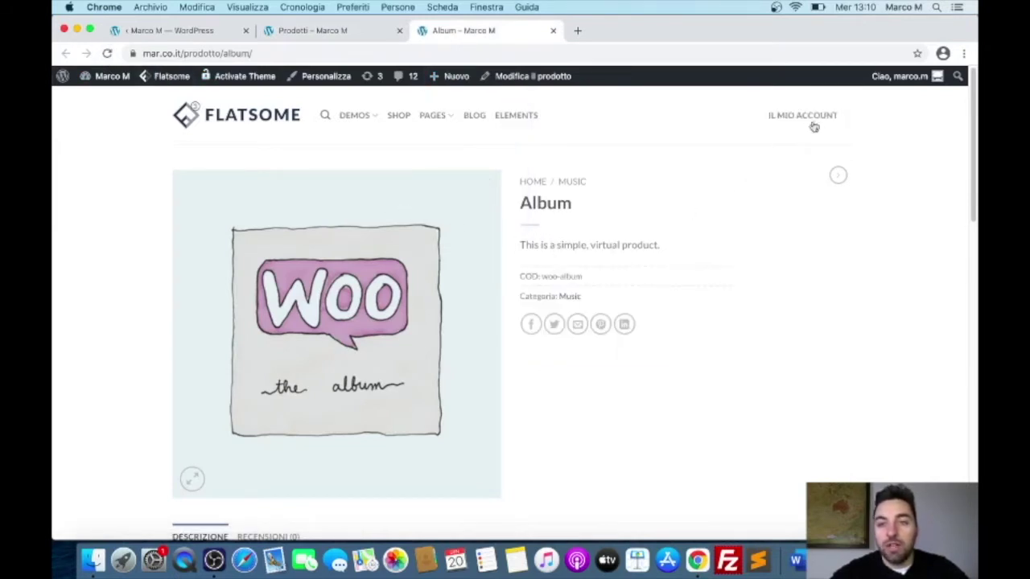
left_click(361, 33)
left_click(105, 55)
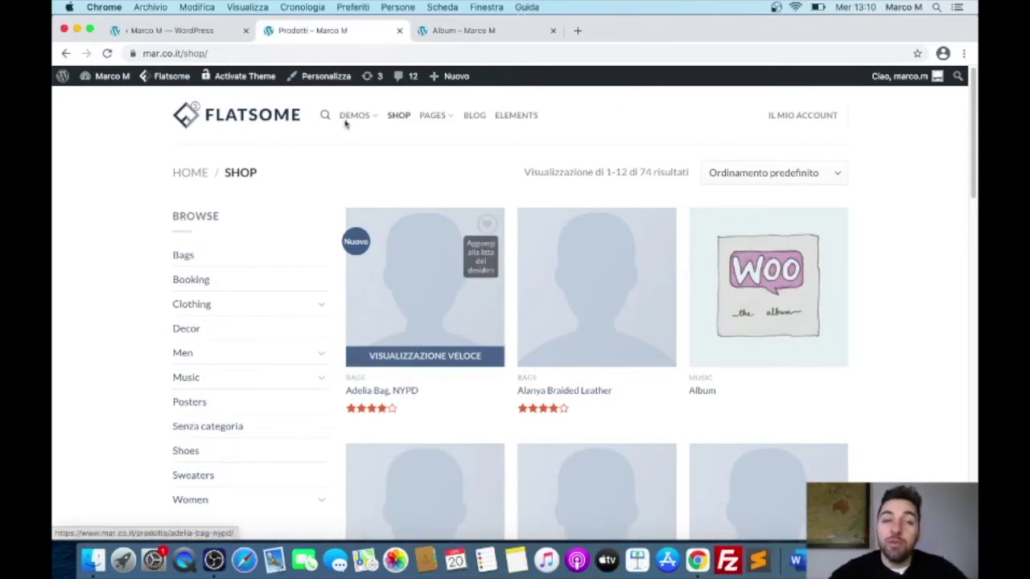
Review the Cart / Account Replacement (Header) setting, and look at the matching header area on the Album product page
left_click(179, 31)
scroll(734, 265, "up", 5)
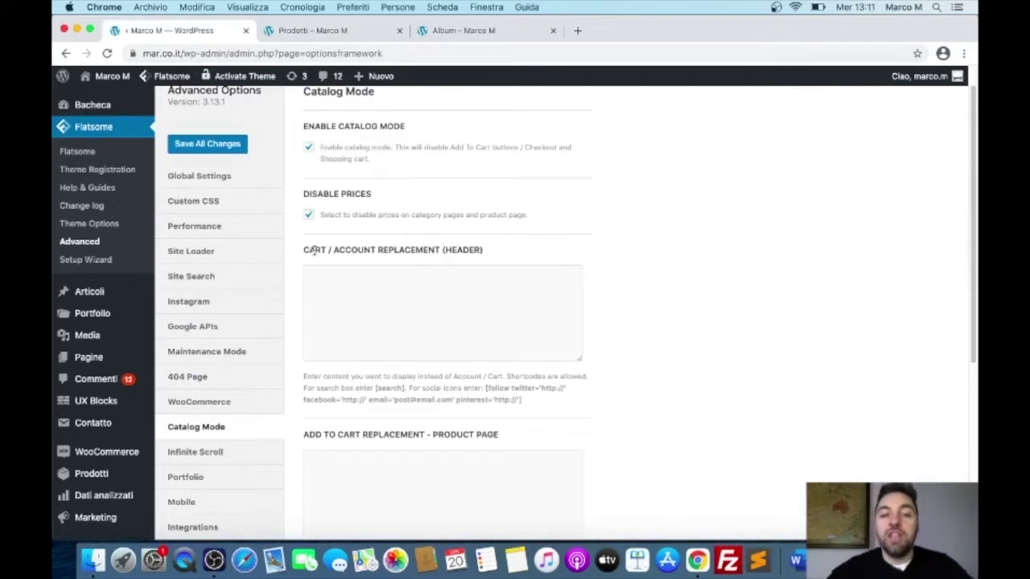
left_click_drag(314, 251, 481, 249)
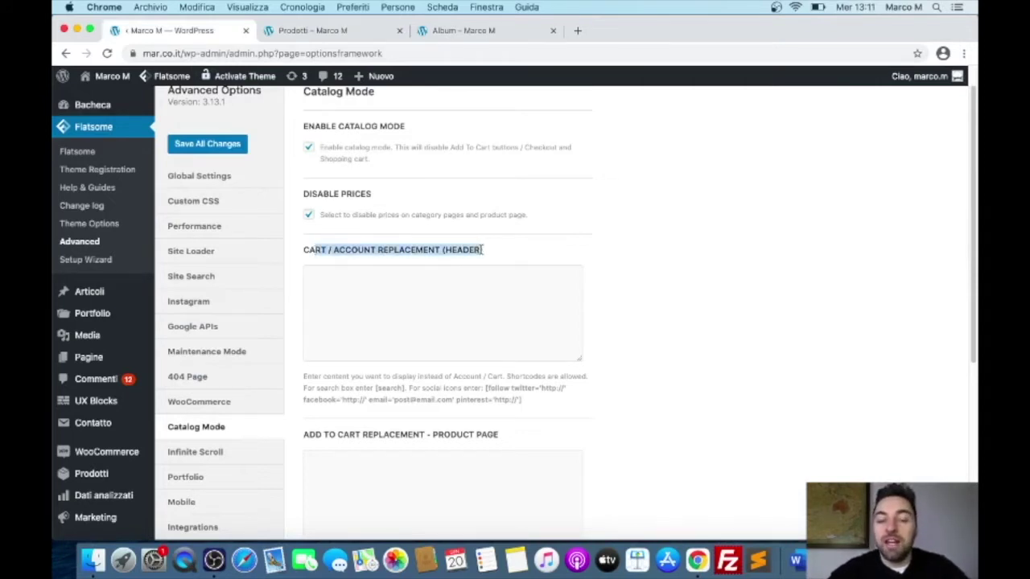
left_click(465, 263)
left_click(434, 282)
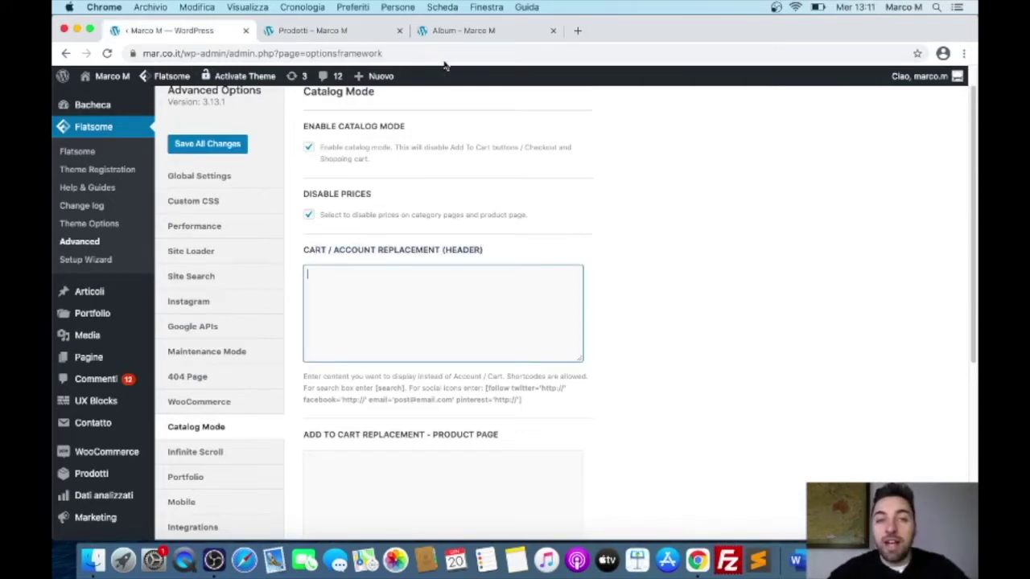
left_click(460, 31)
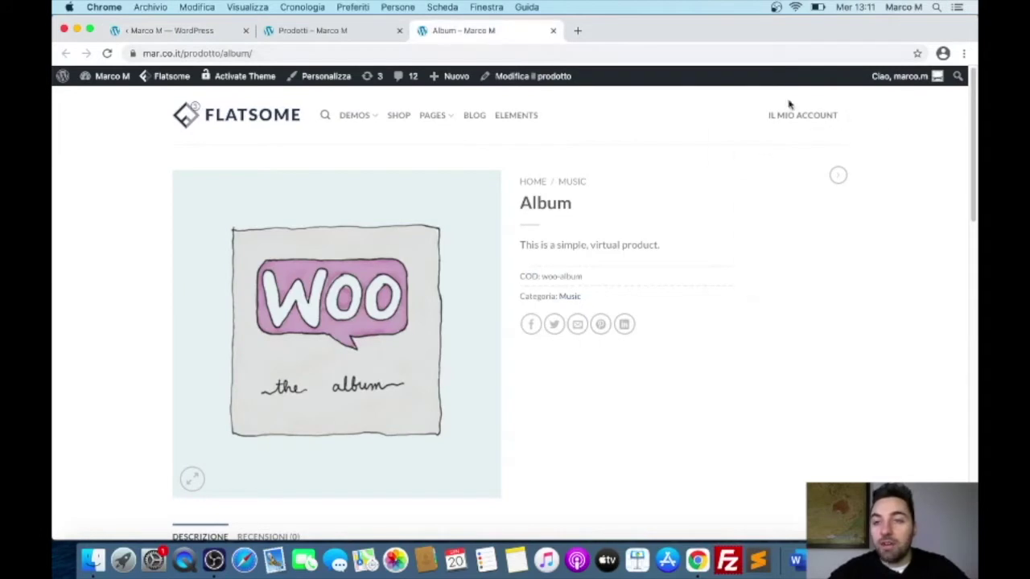
Set the Cart / Account Replacement (Header) content to the [search] shortcode and save all changes
left_click(172, 32)
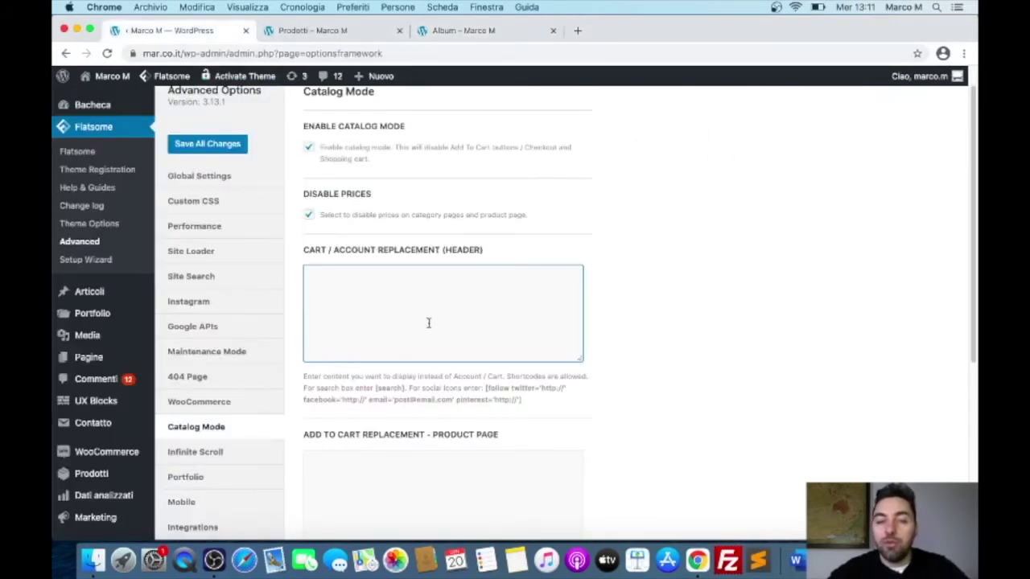
left_click(362, 305)
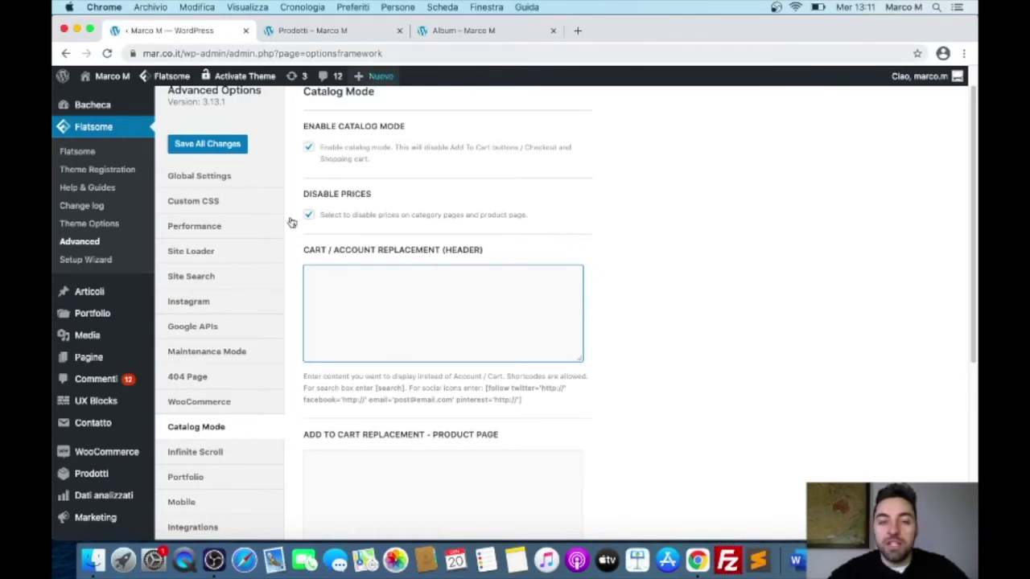
left_click(375, 387)
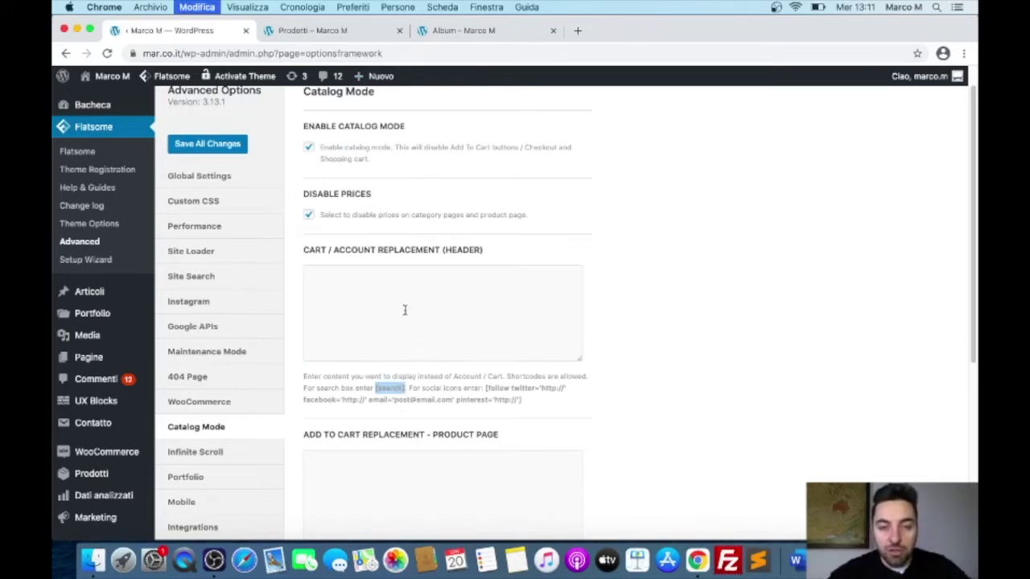
left_click(388, 290)
type("[search]")
scroll(450, 321, "down", 5)
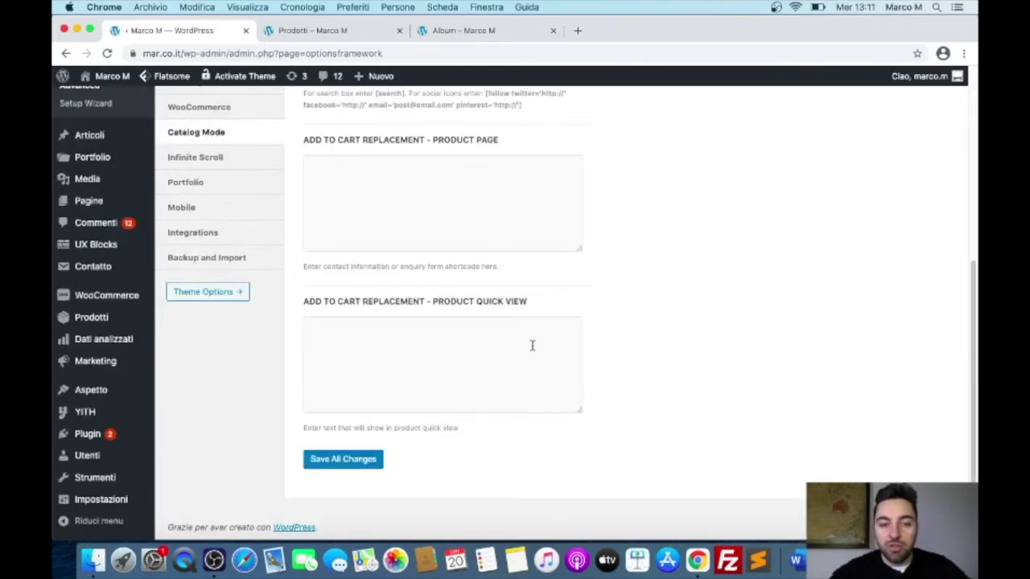
left_click(340, 460)
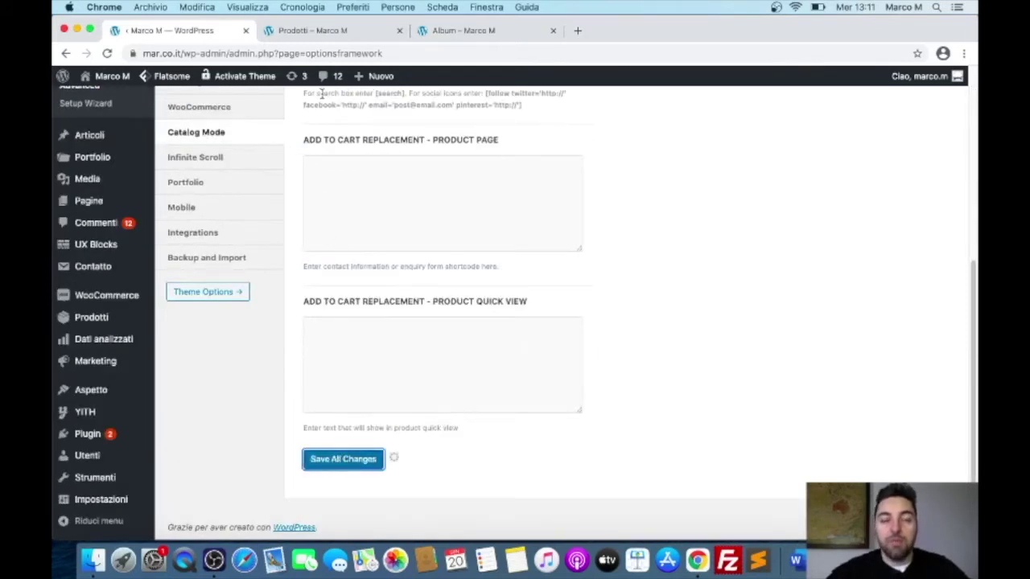
Reload the shop page and the Album product page to check the replaced header content
left_click(331, 31)
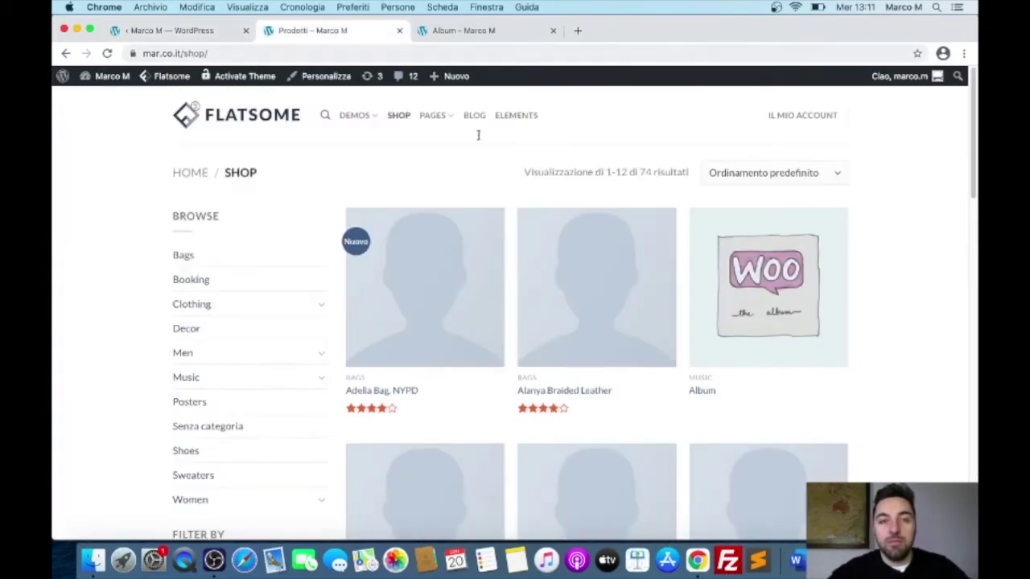
left_click(107, 53)
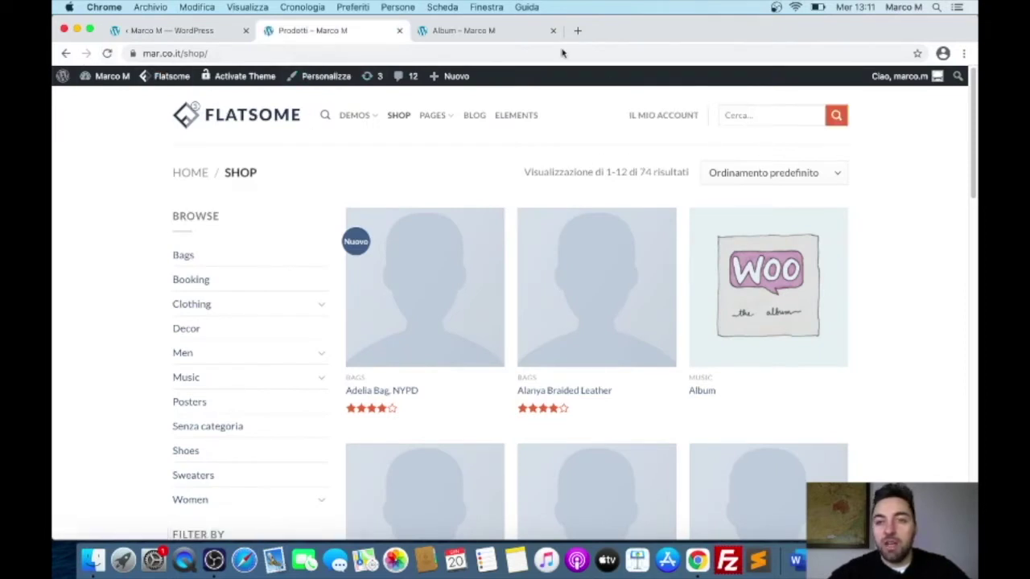
left_click(503, 32)
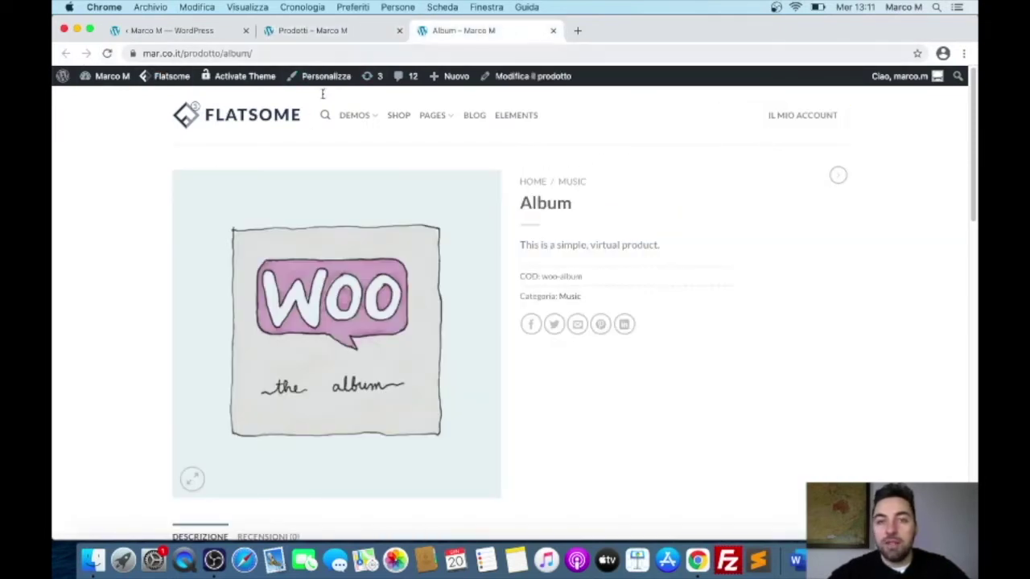
left_click(107, 54)
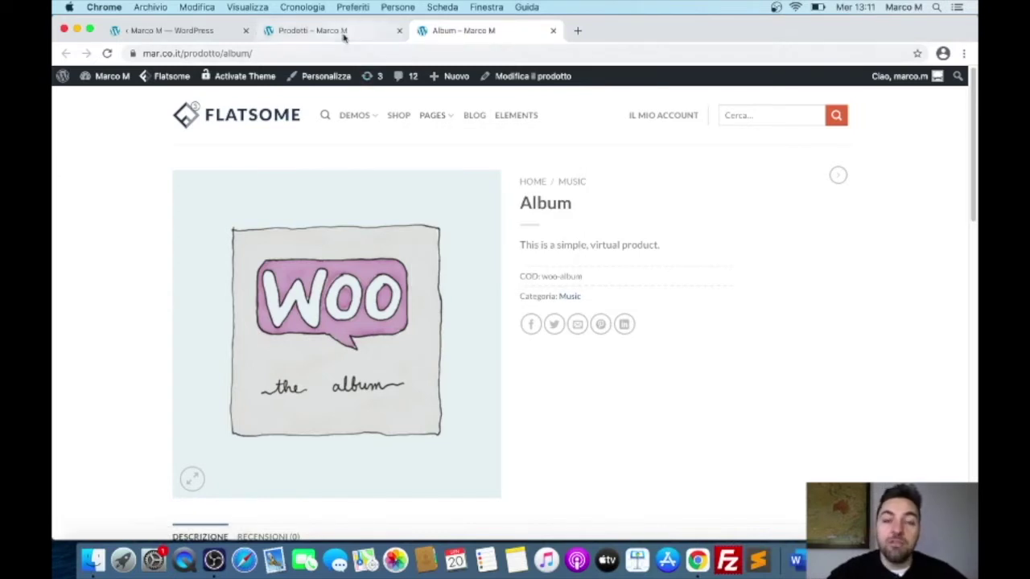
Compare the product page add-to-cart replacement setting with the Album product page and the shop's Alanya Braided Leather quick view
left_click(203, 33)
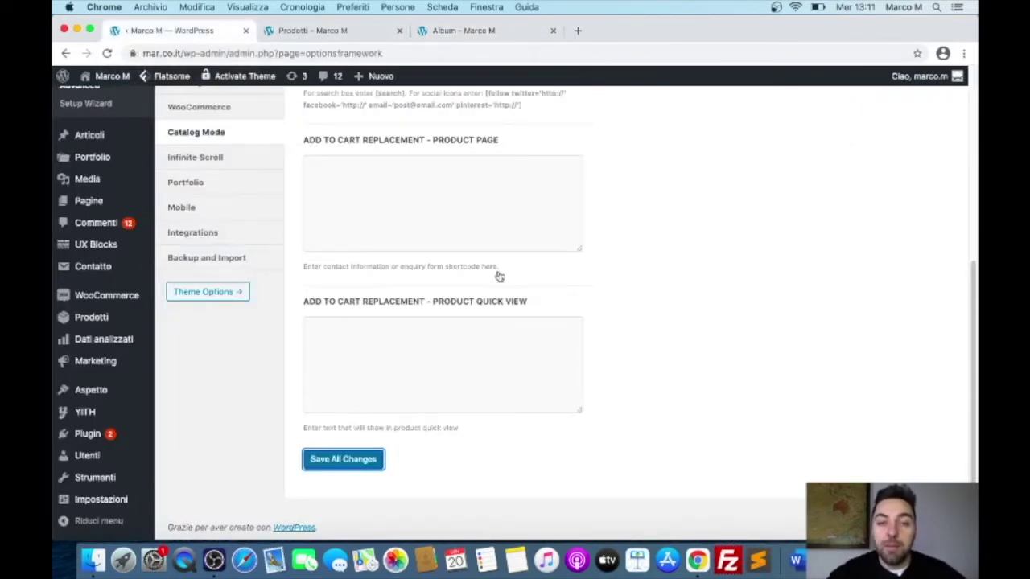
left_click(477, 193)
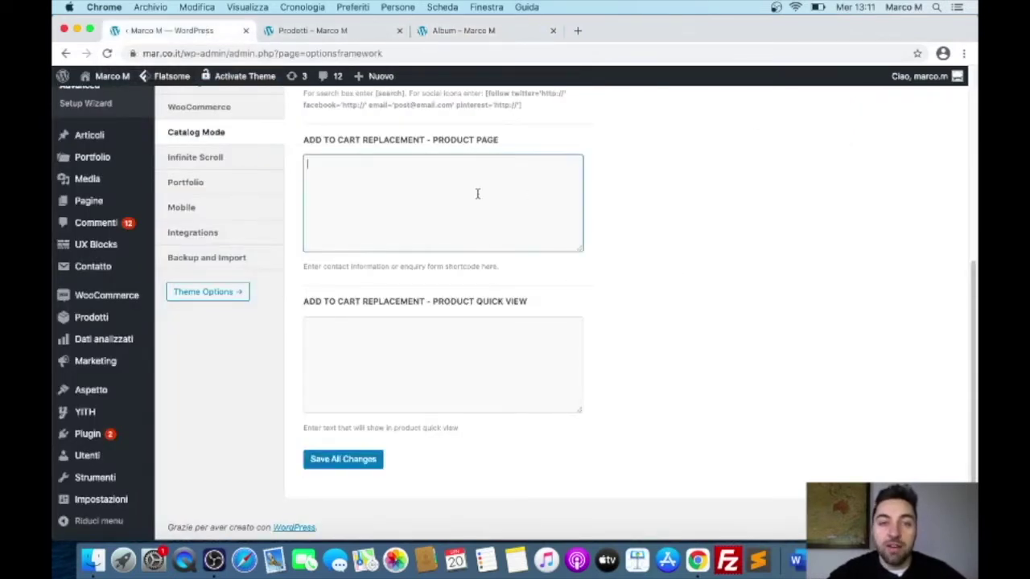
left_click(477, 32)
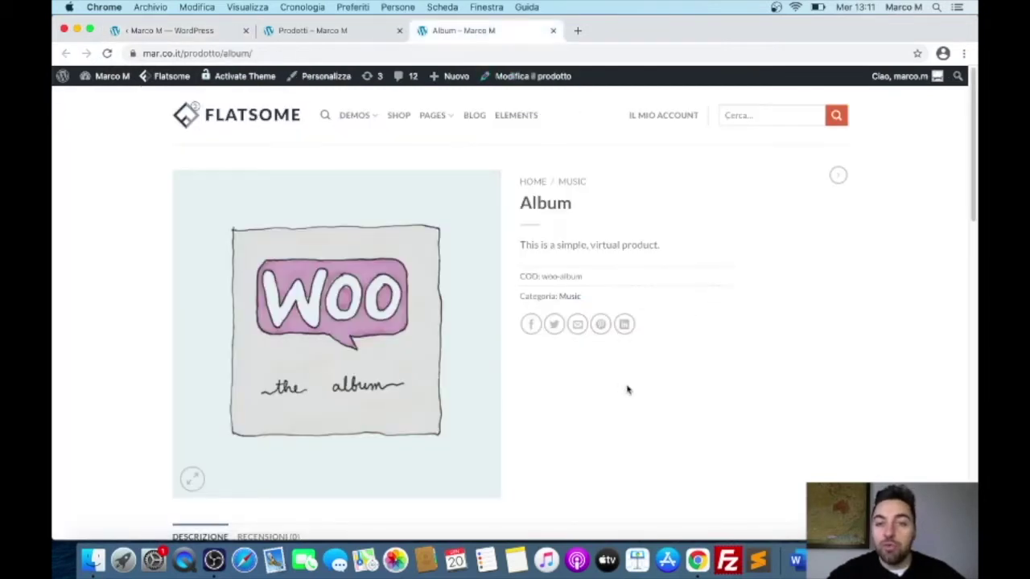
left_click(345, 31)
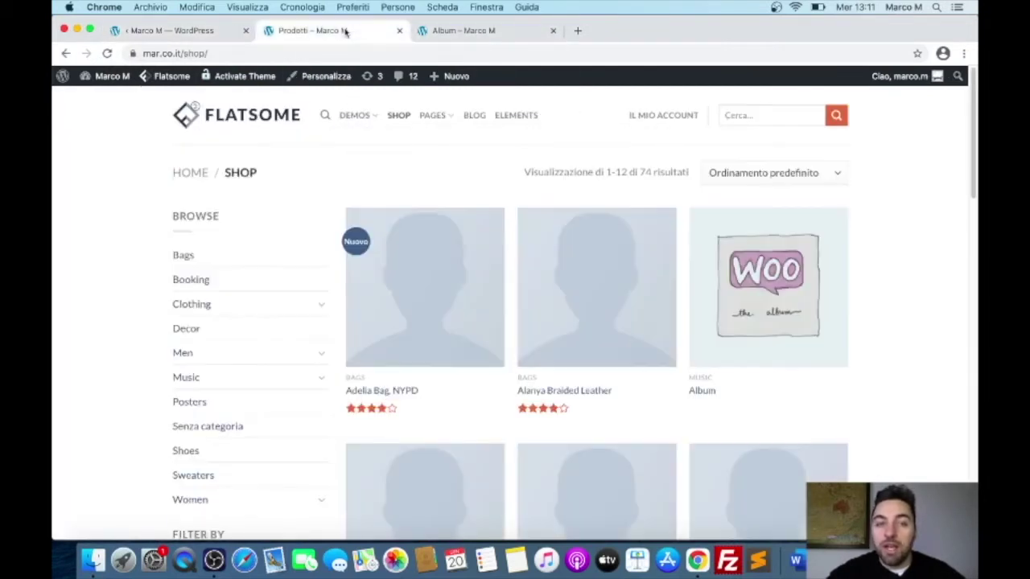
left_click(591, 359)
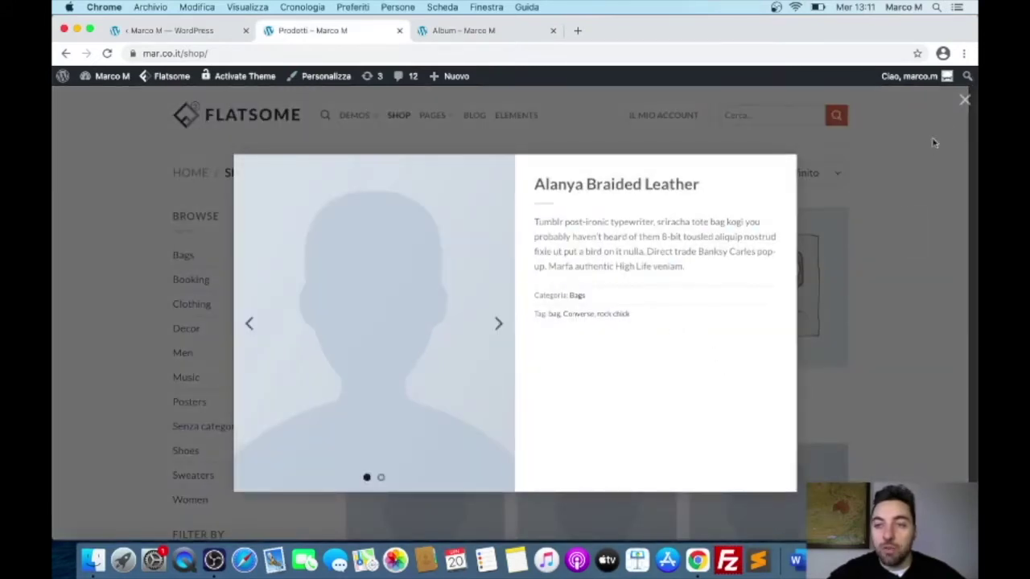
left_click(965, 100)
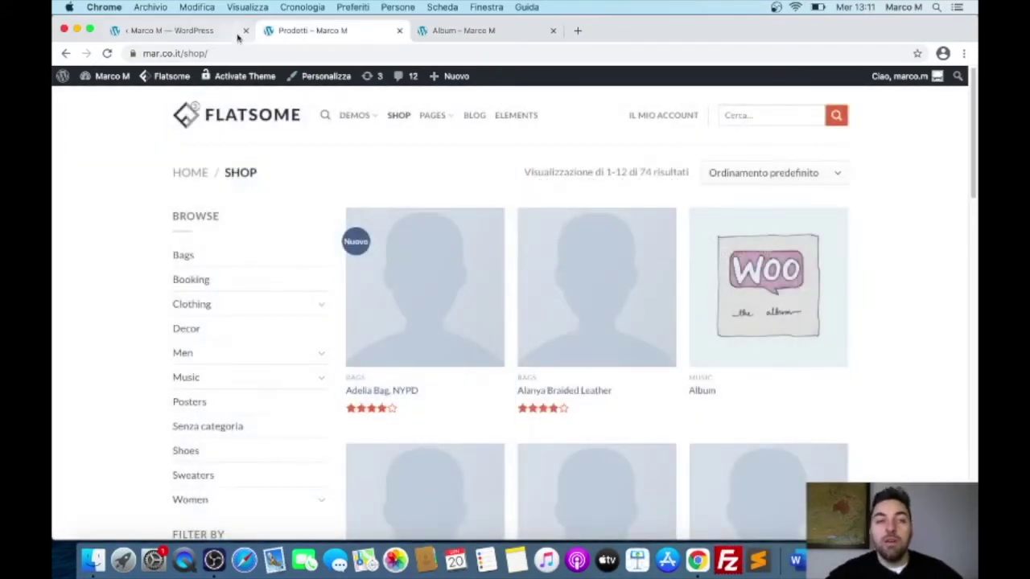
Return to the Catalog Mode settings and read the hint on what the product page add-to-cart replacement accepts
left_click(235, 31)
left_click(489, 397)
left_click(453, 234)
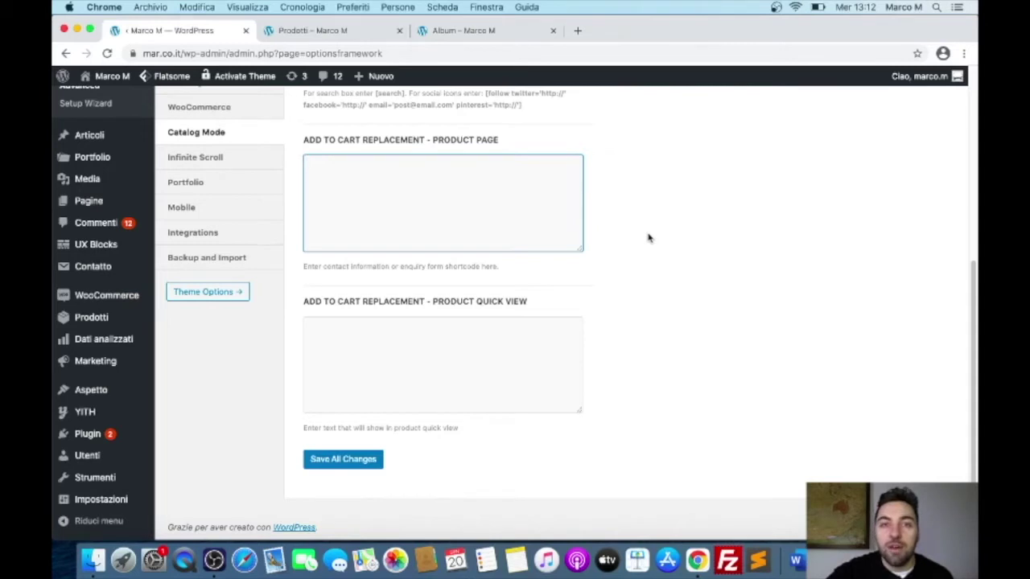
scroll(648, 237, "up", 4)
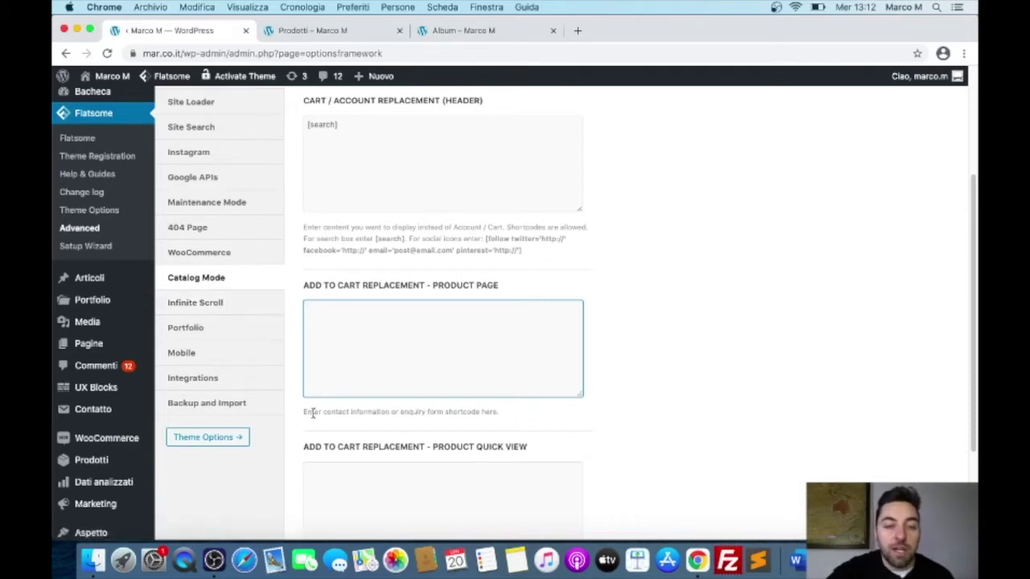
left_click_drag(304, 411, 498, 412)
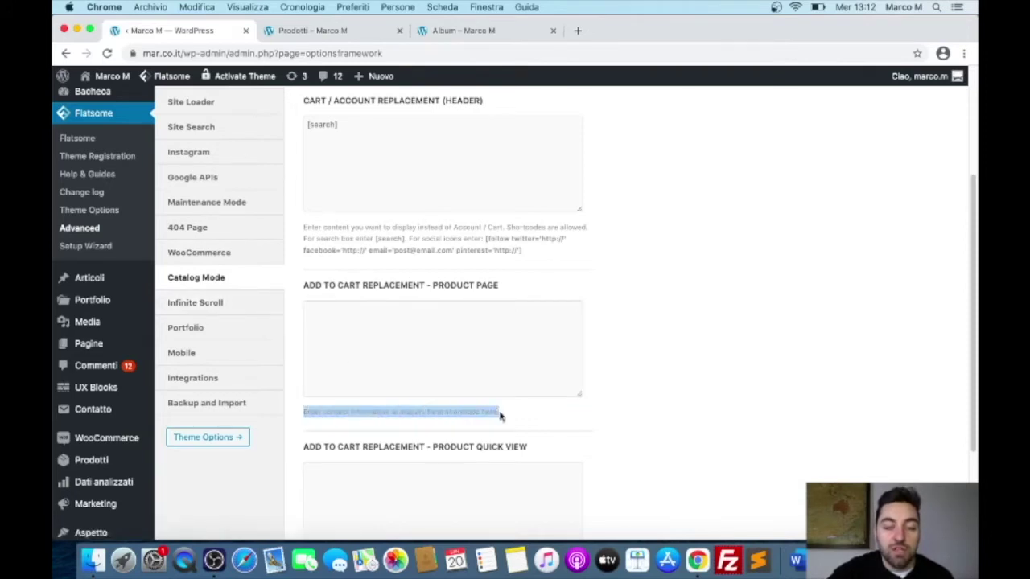
left_click_drag(502, 415, 320, 410)
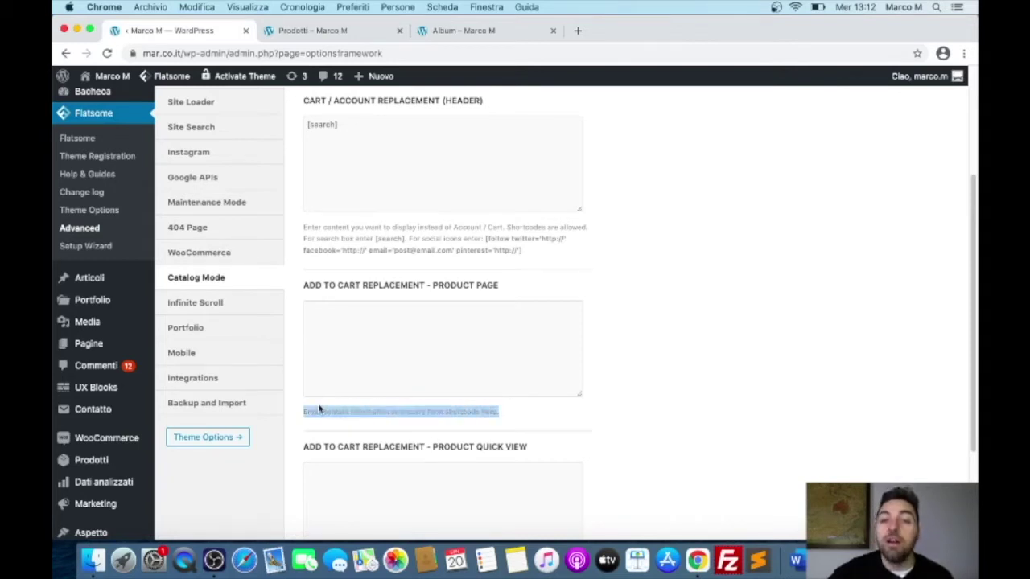
left_click(325, 342)
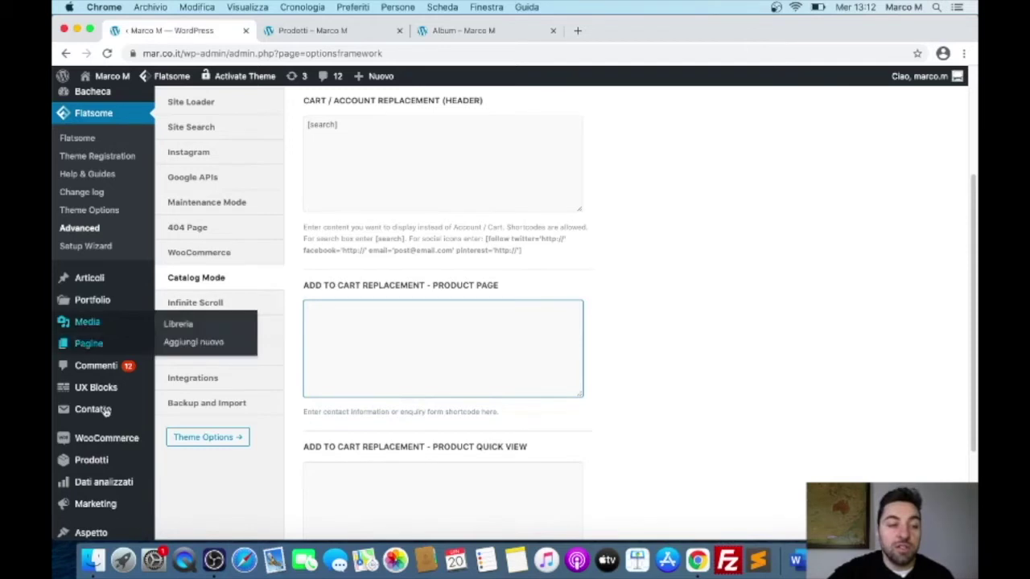
Create a new contact form and title it "Richiesta informazioni"
mouse_move(99, 448)
scroll(100, 451, "down", 2)
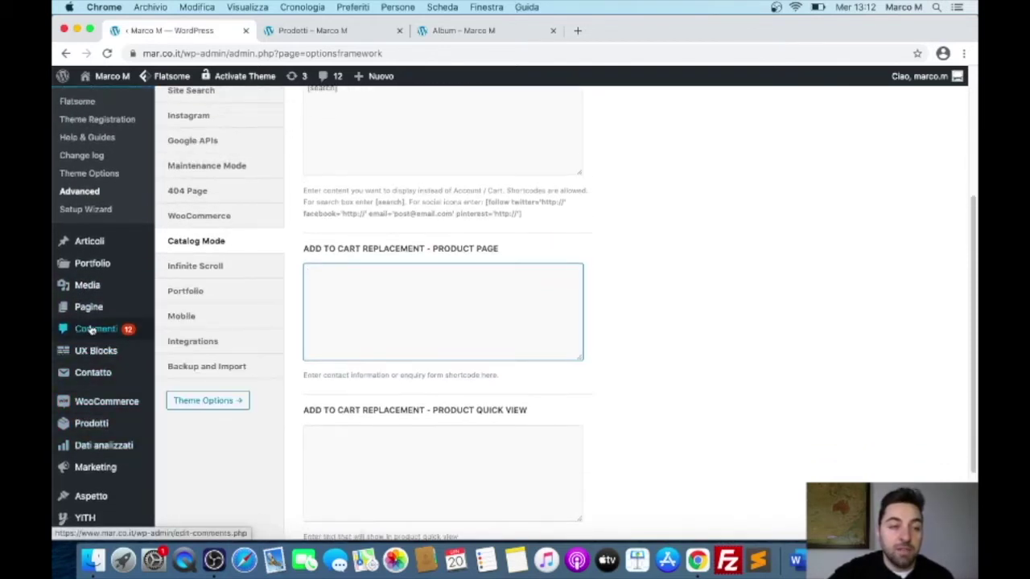
left_click(91, 376)
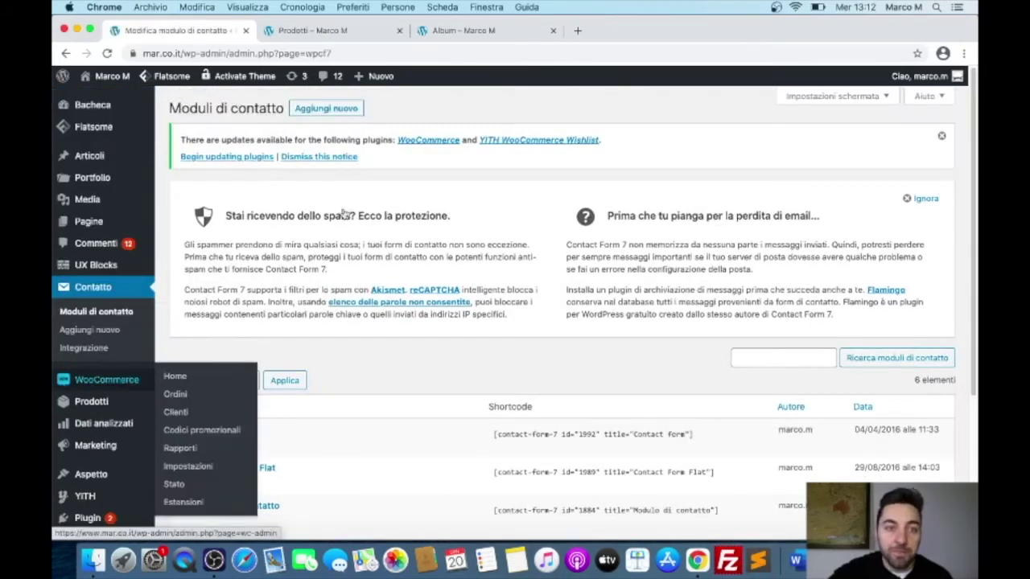
left_click(330, 107)
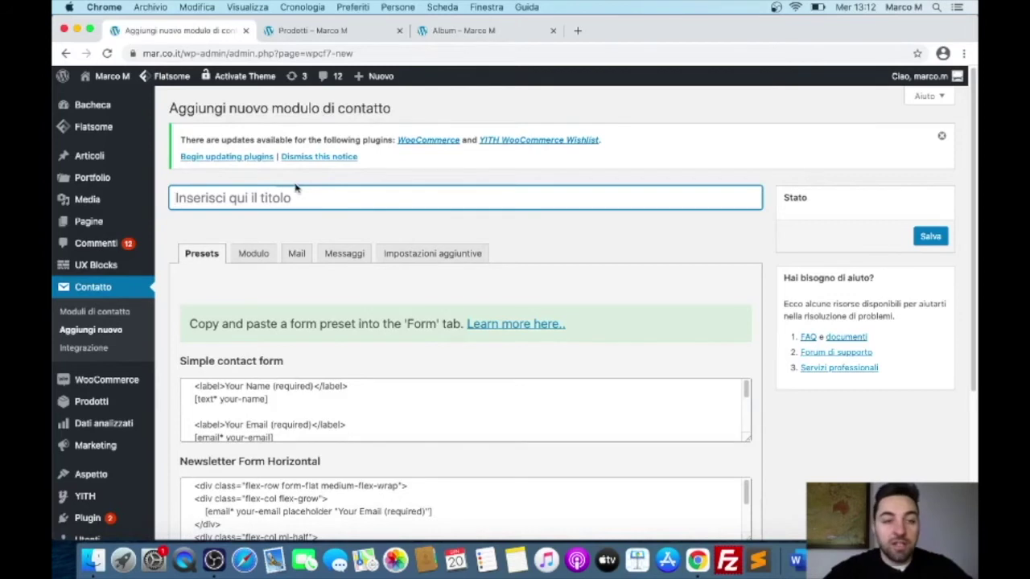
type("R")
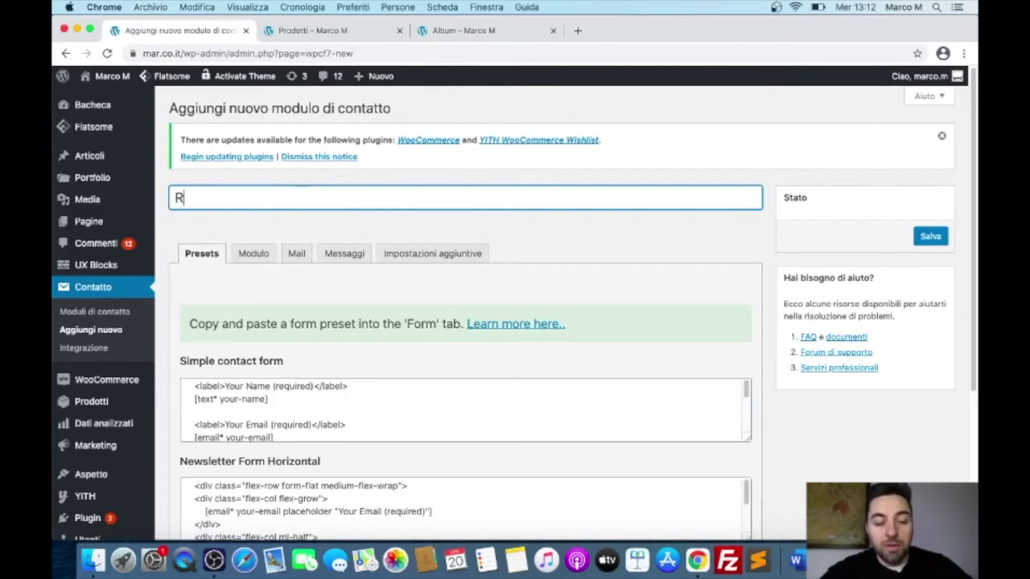
type("ichiesta informazioni")
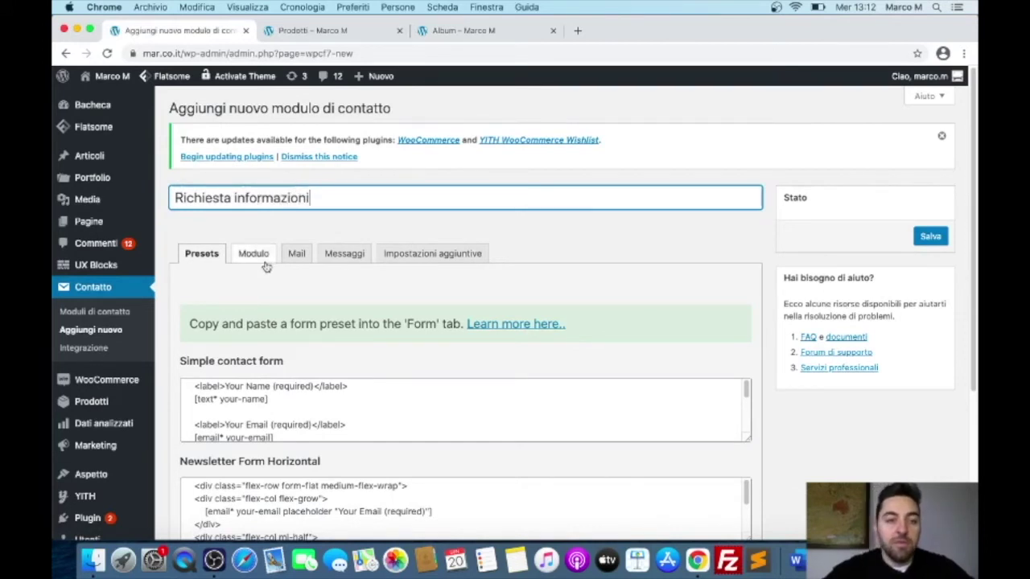
Try to change the name and email labels in the Simple contact form preset to "Nome" and "Email"
scroll(266, 267, "down", 3)
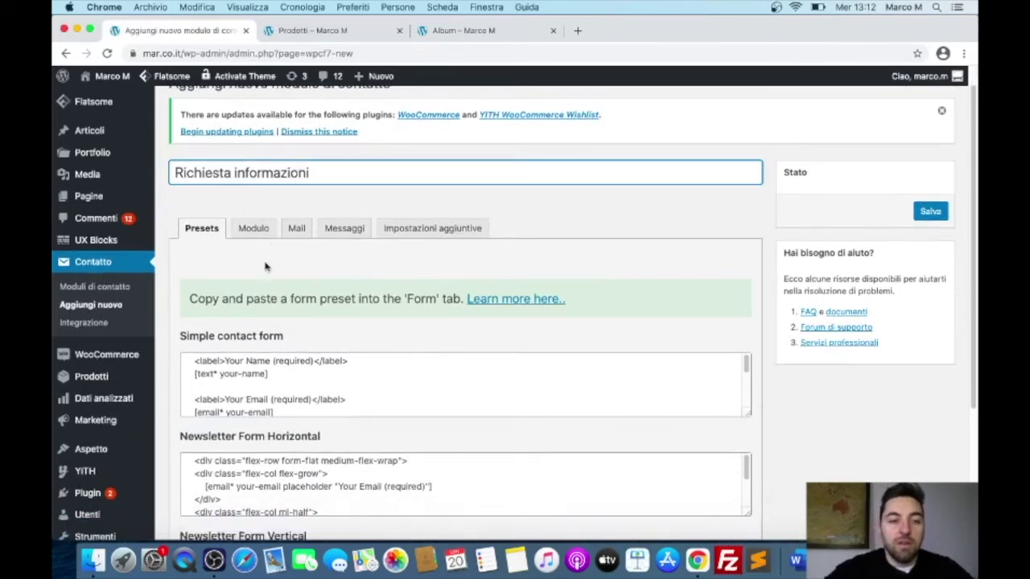
scroll(322, 366, "down", 3)
scroll(346, 362, "up", 2)
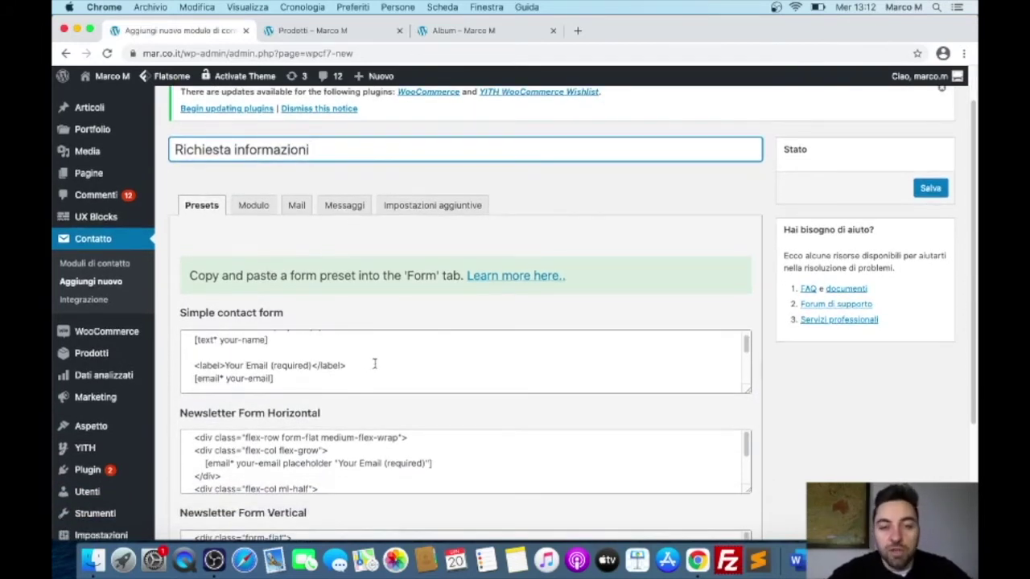
left_click_drag(224, 338, 270, 339)
type("Nome")
scroll(265, 350, "down", 1)
left_click_drag(247, 370, 226, 371)
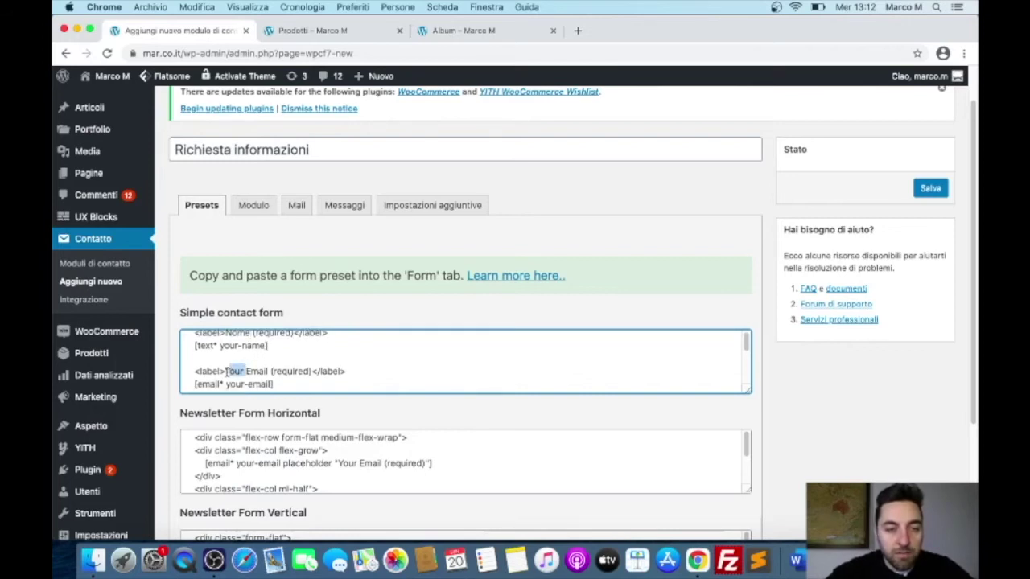
key("BackSpace")
scroll(225, 373, "down", 1)
scroll(226, 373, "up", 1)
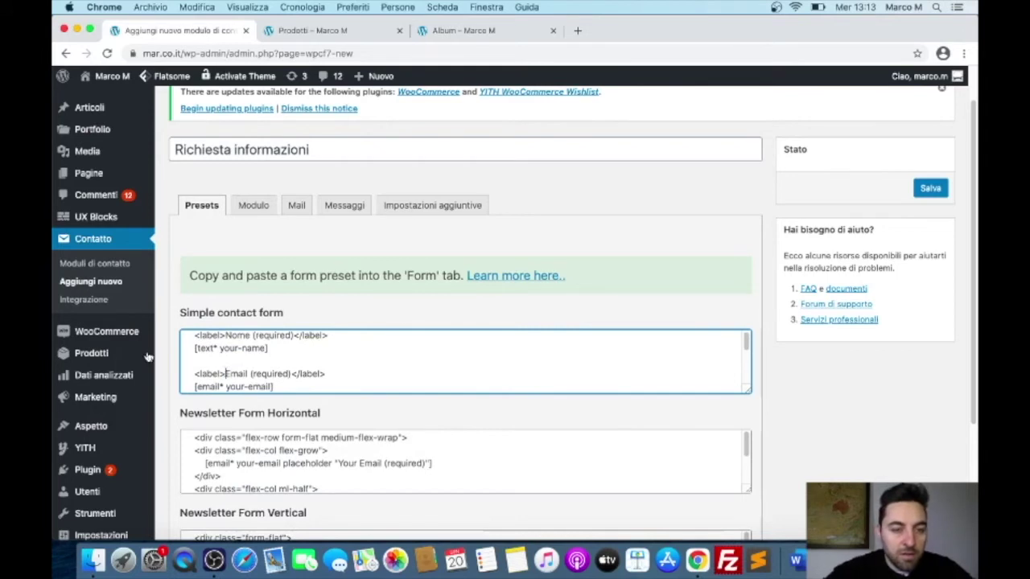
Try to change the message label in the Simple contact form preset to "Informazioni"
mouse_move(147, 352)
scroll(358, 340, "down", 4)
scroll(346, 347, "up", 2)
scroll(311, 358, "up", 1)
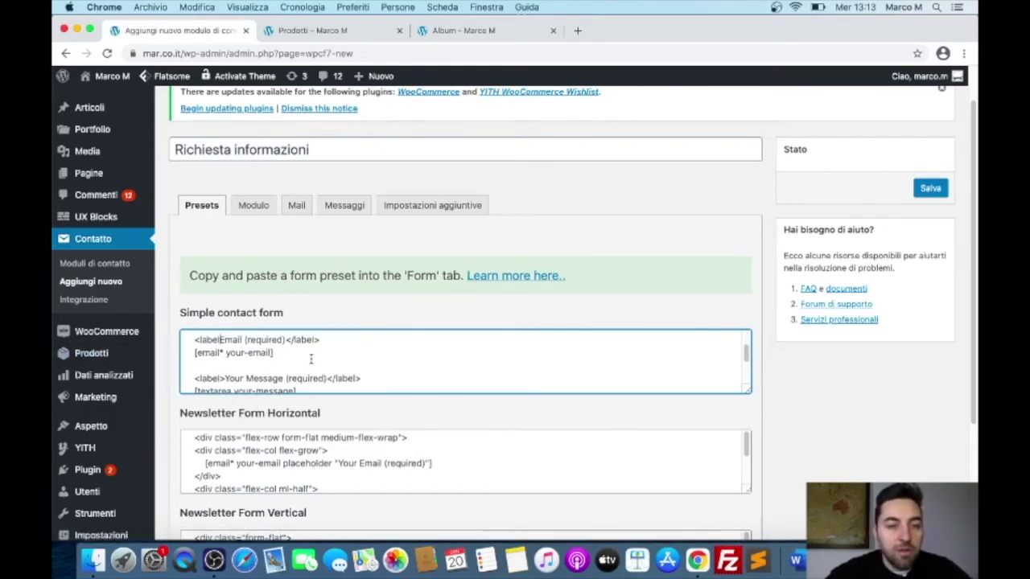
scroll(310, 359, "down", 1)
left_click_drag(225, 364, 277, 368)
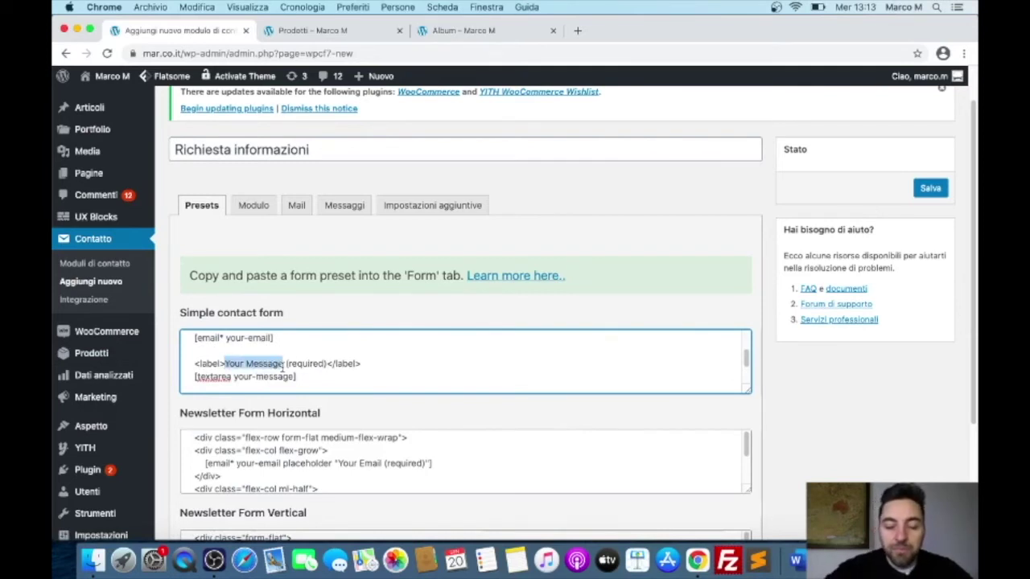
type("Informazioni")
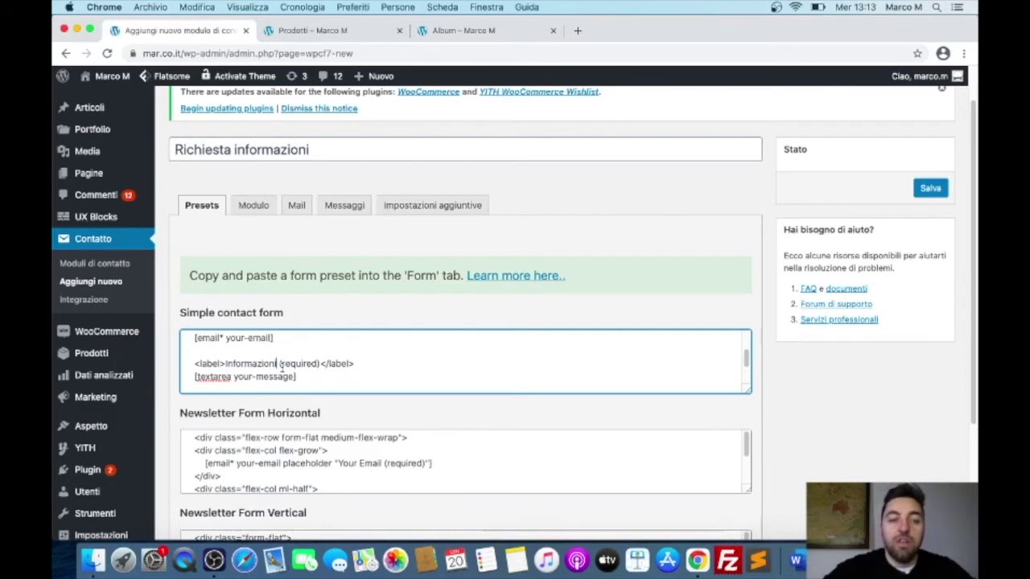
left_click(298, 376)
Try to change the submit button text in the Simple contact form preset to "Richiedi informazioni"
scroll(300, 378, "down", 1)
scroll(300, 383, "down", 2)
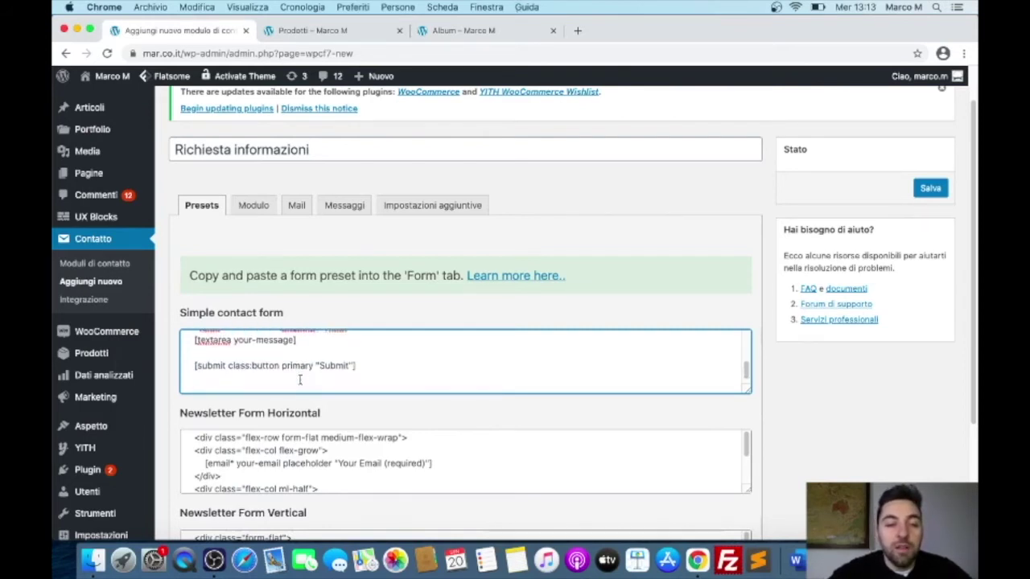
double_click(333, 361)
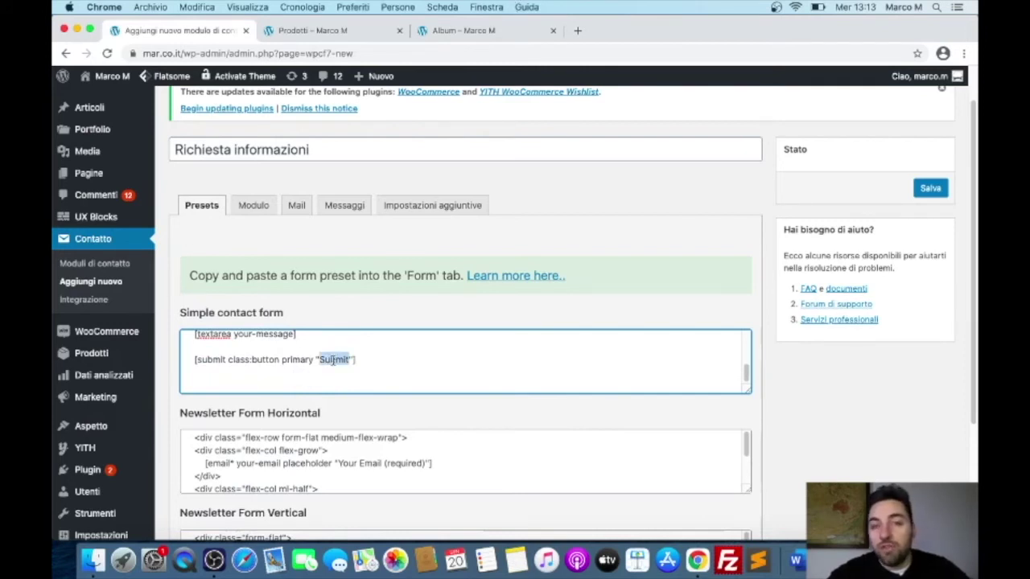
type("Richiedi")
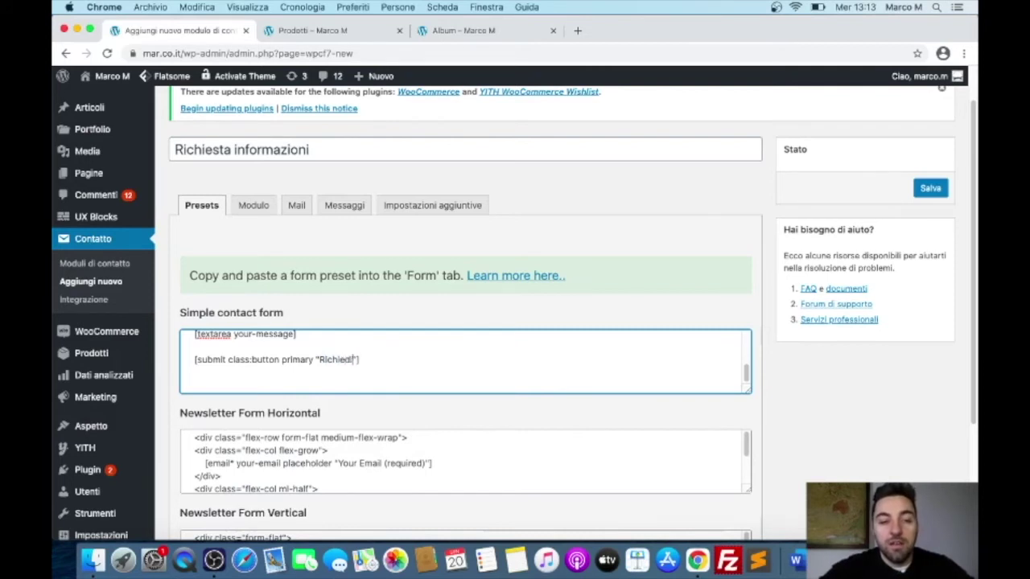
type(" informaz")
key("BackSpace")
key("BackSpace")
key("BackSpace")
key("BackSpace")
type("mazioni")
left_click(355, 434)
Save the "Richiesta informazioni" contact form and copy its shortcode
scroll(762, 444, "down", 2)
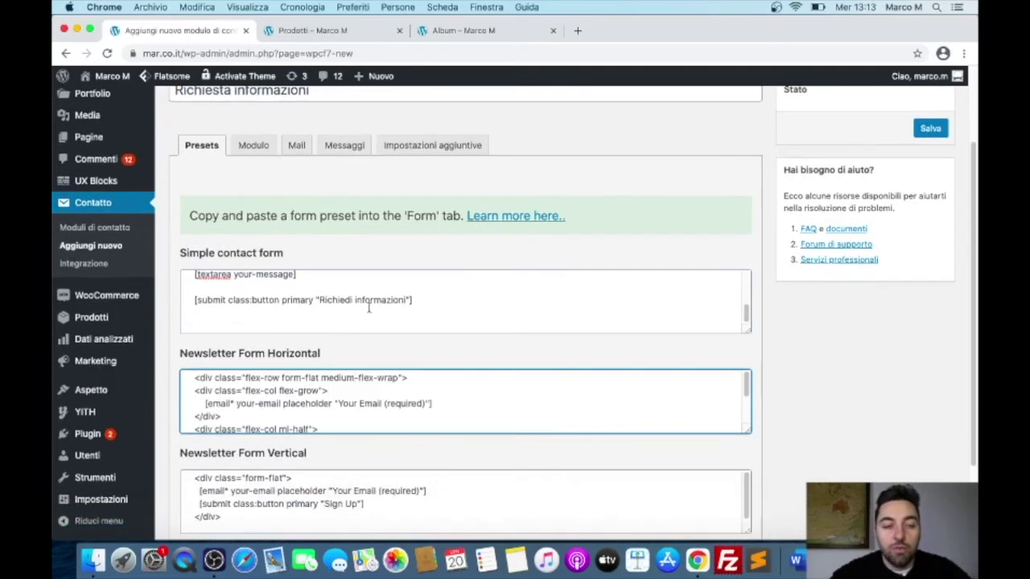
scroll(368, 308, "down", 3)
scroll(369, 308, "up", 6)
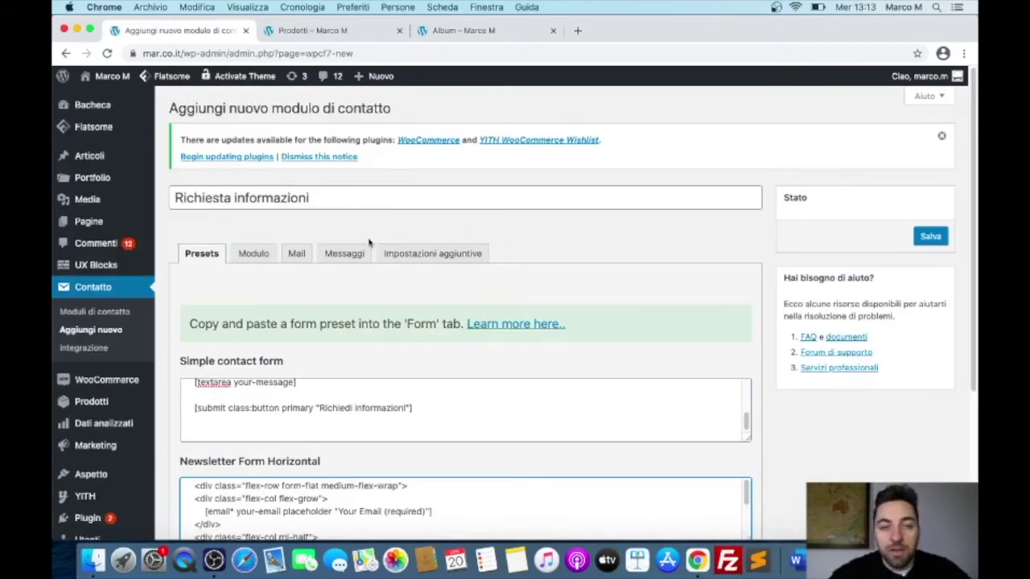
left_click(931, 240)
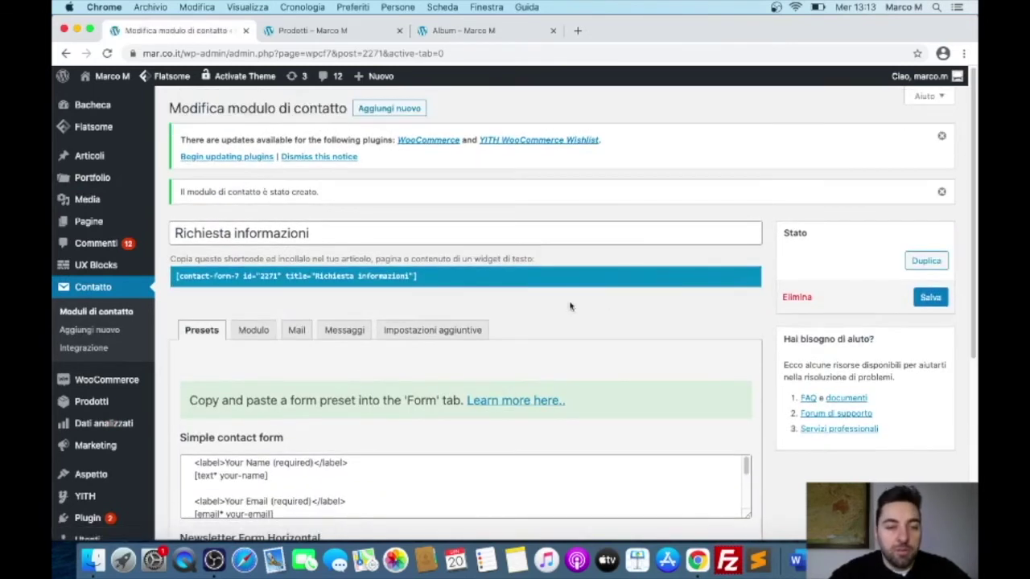
left_click(420, 277)
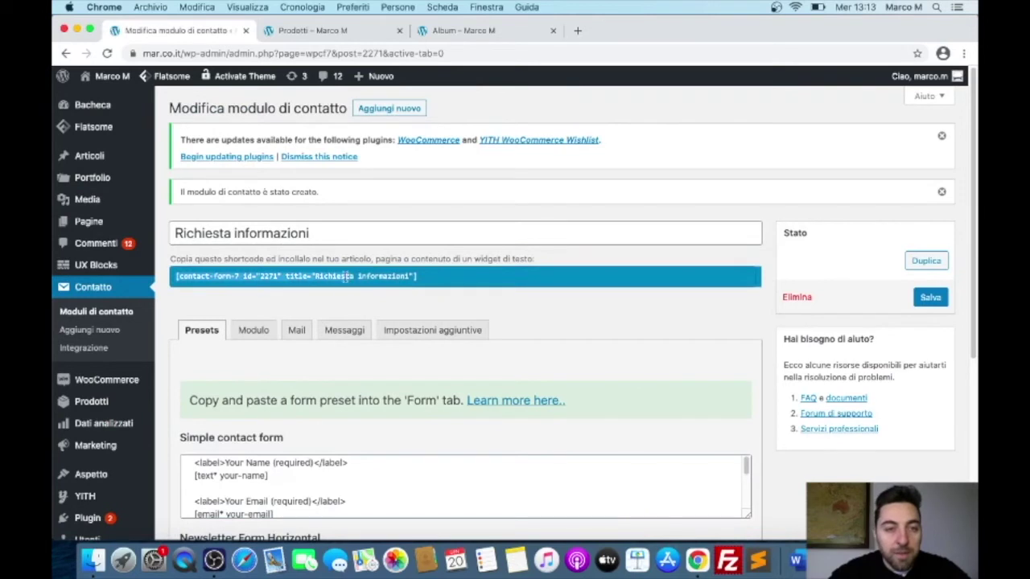
key("super+c")
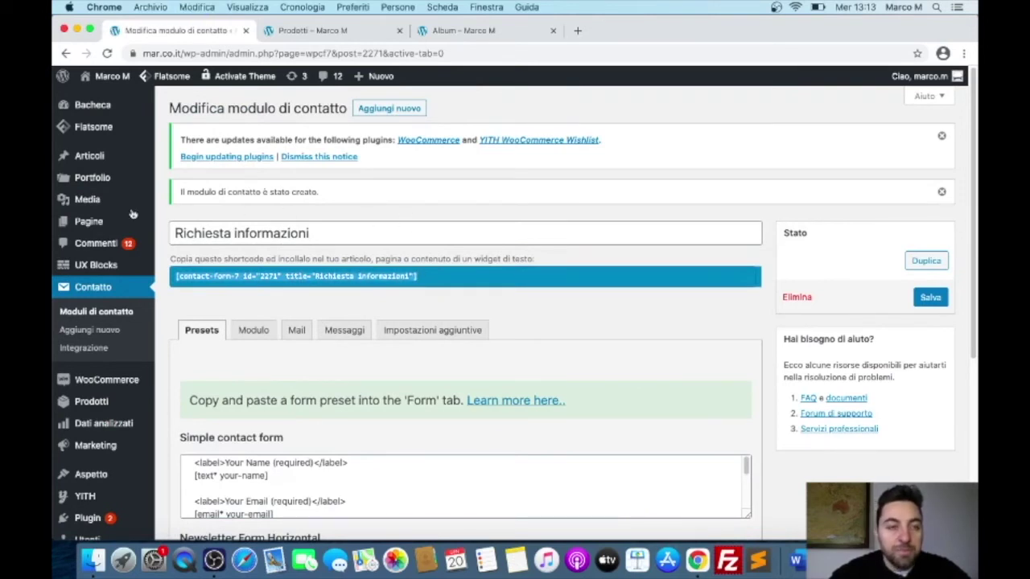
Paste the "Richiesta informazioni" form shortcode as the add-to-cart replacement for product pages in Flatsome's advanced Catalog Mode options and save all changes
mouse_move(99, 126)
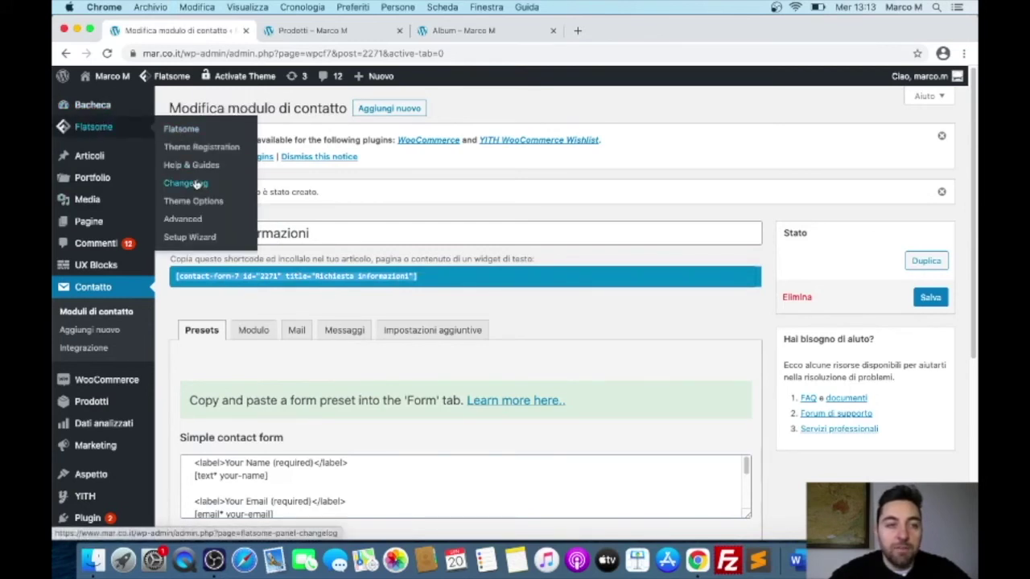
left_click(184, 221)
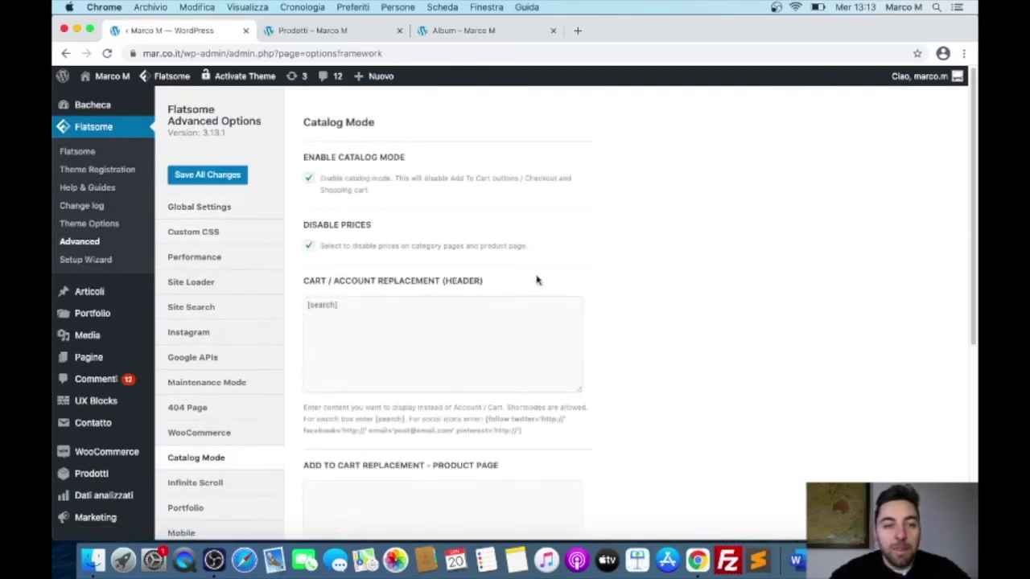
scroll(537, 280, "down", 5)
left_click(425, 259)
key("super+v")
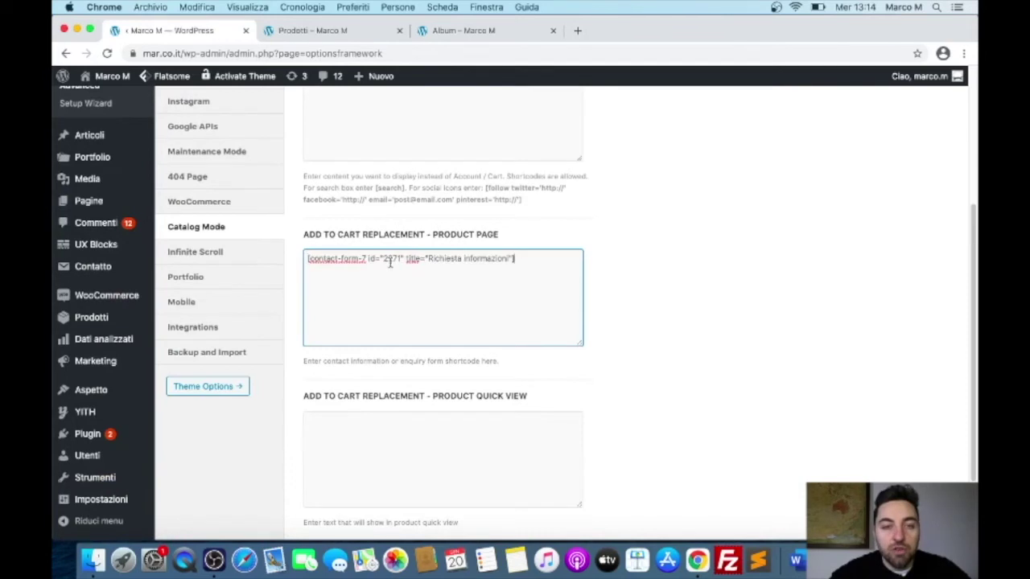
scroll(654, 313, "down", 2)
left_click(352, 459)
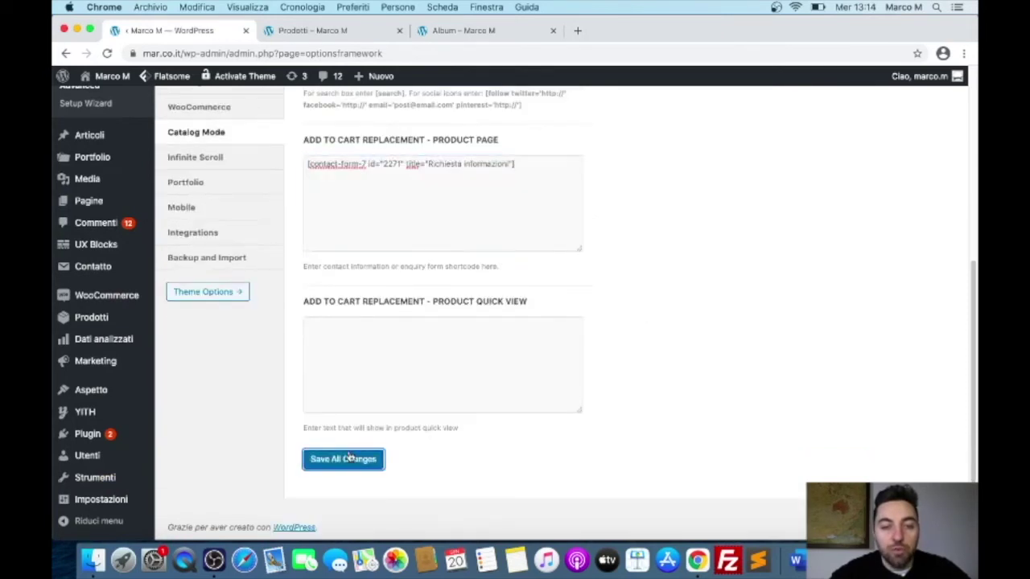
Reload the Album product page and check the information request form shown in place of the add-to-cart button
left_click(485, 31)
left_click(107, 53)
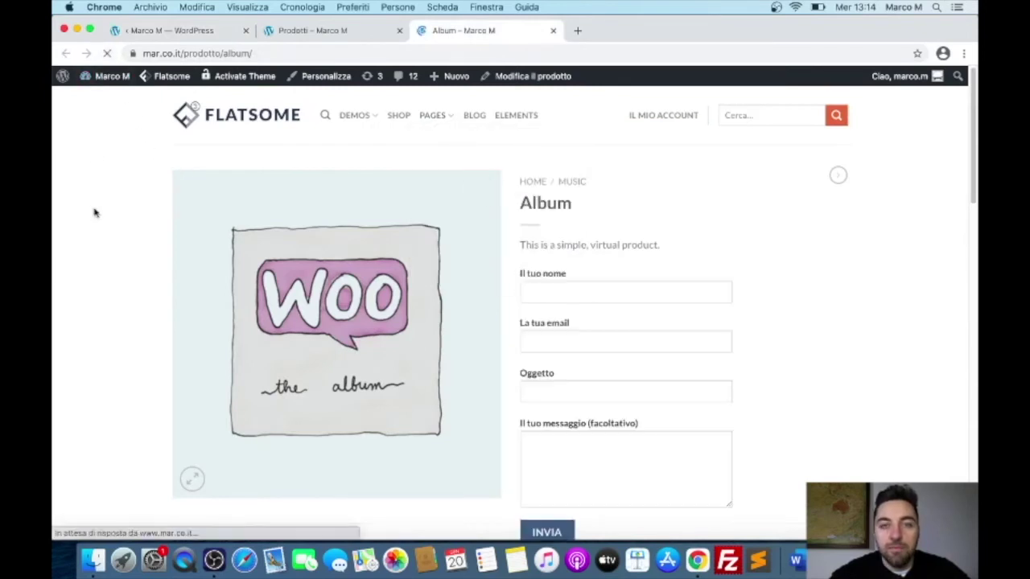
scroll(555, 275, "down", 2)
left_click(591, 223)
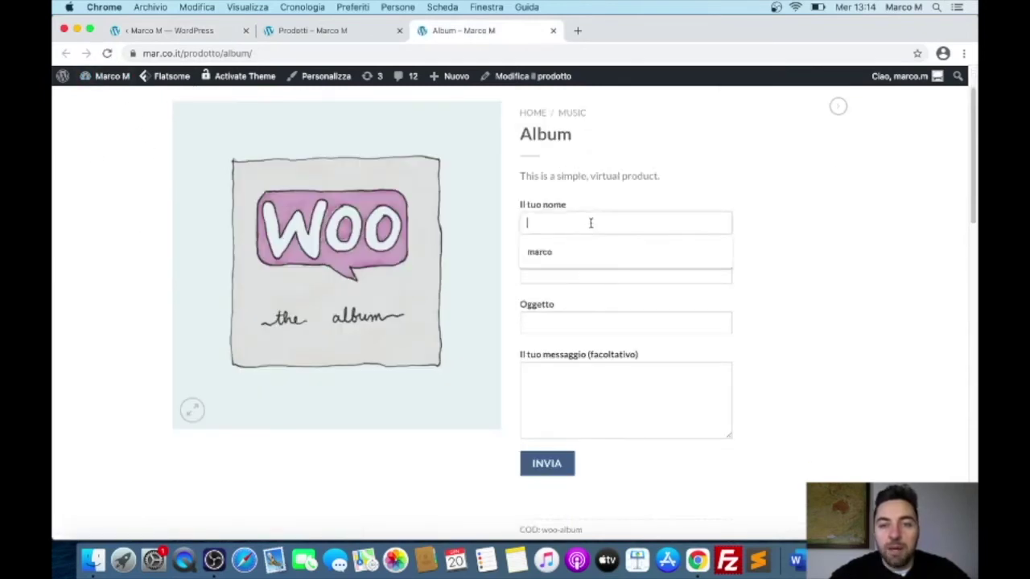
left_click(859, 300)
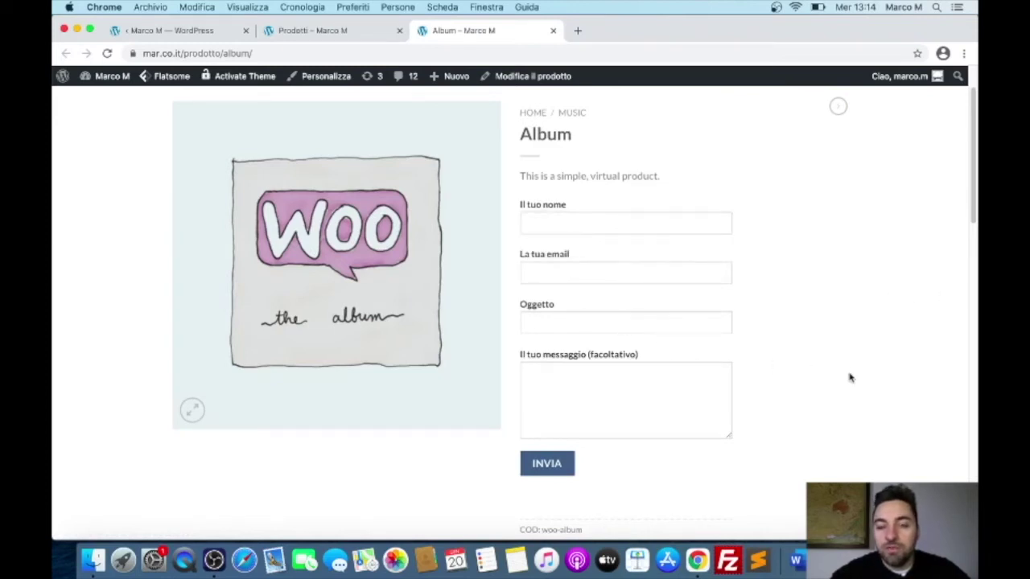
scroll(849, 378, "down", 1)
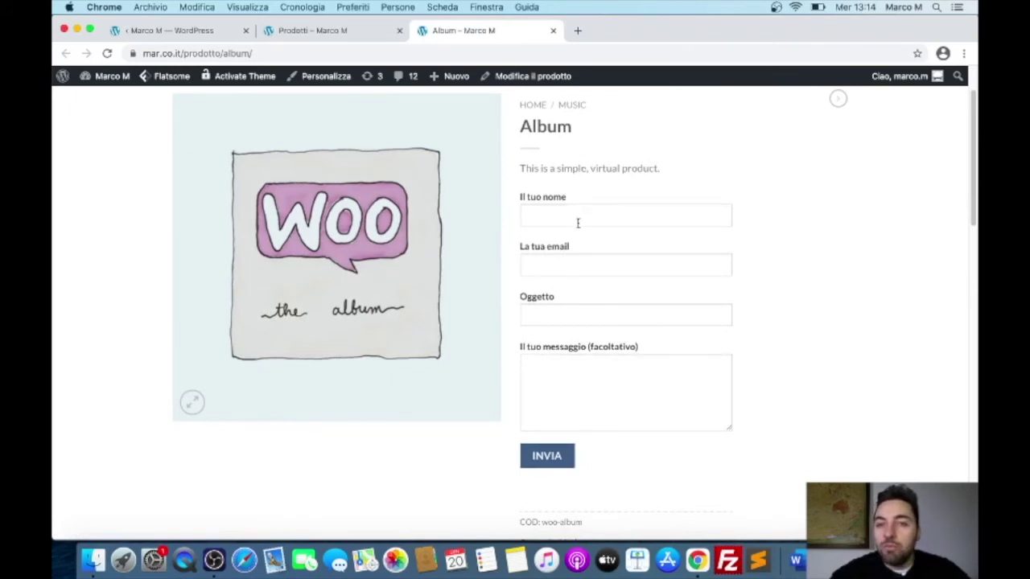
scroll(317, 163, "down", 3)
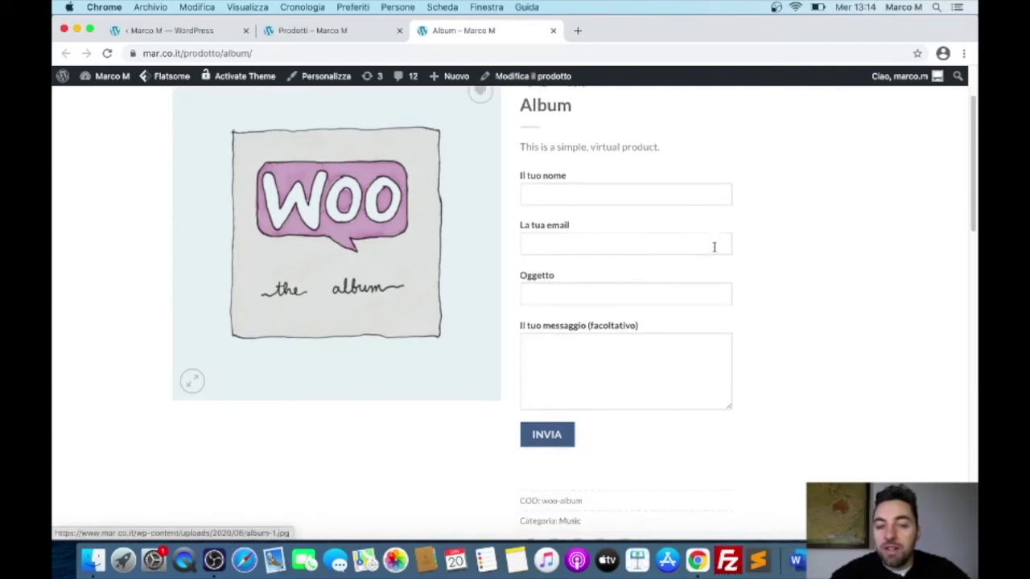
scroll(713, 247, "up", 5)
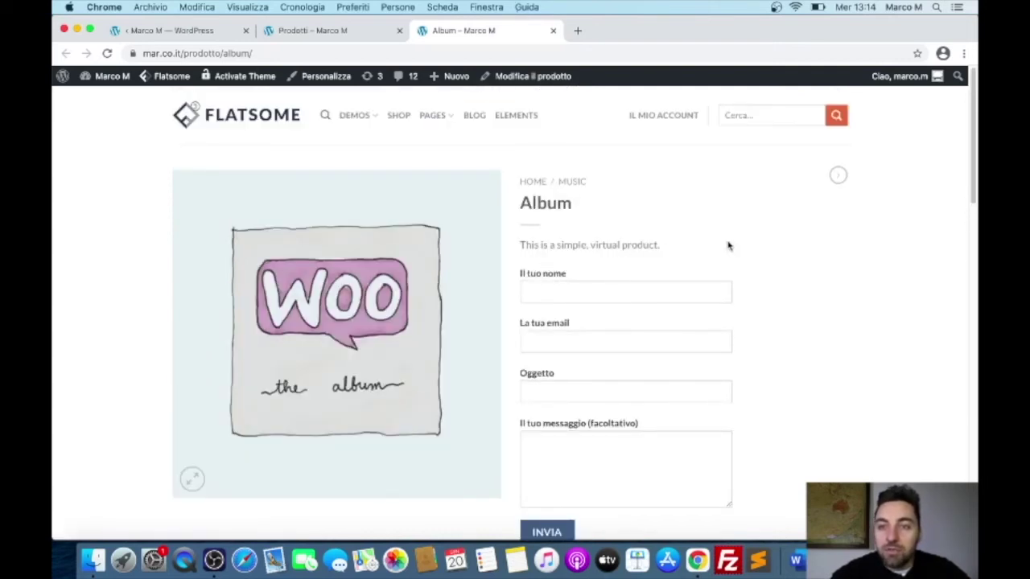
View the Album product's quick view on the shop page and close it
left_click(344, 32)
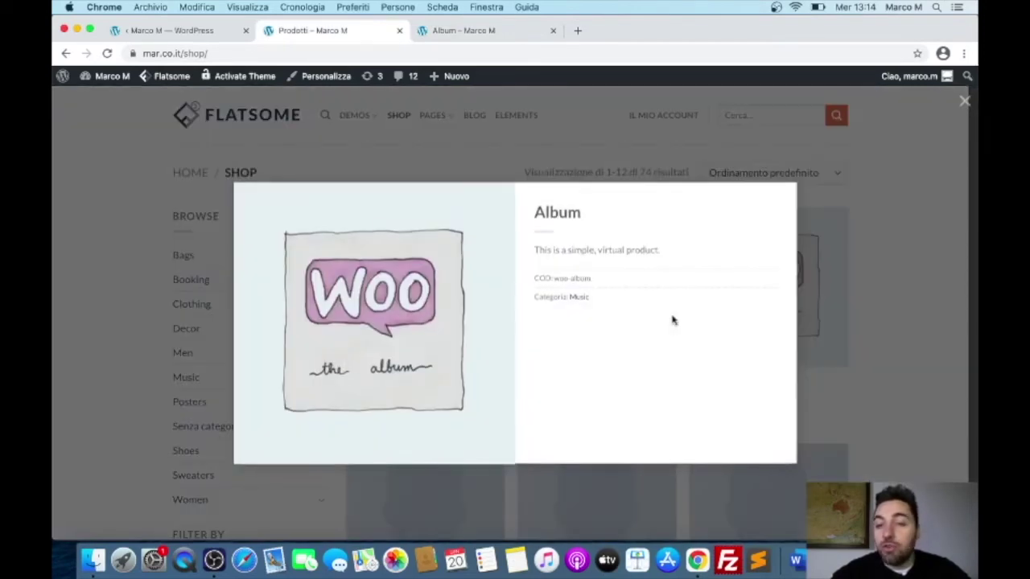
left_click(965, 101)
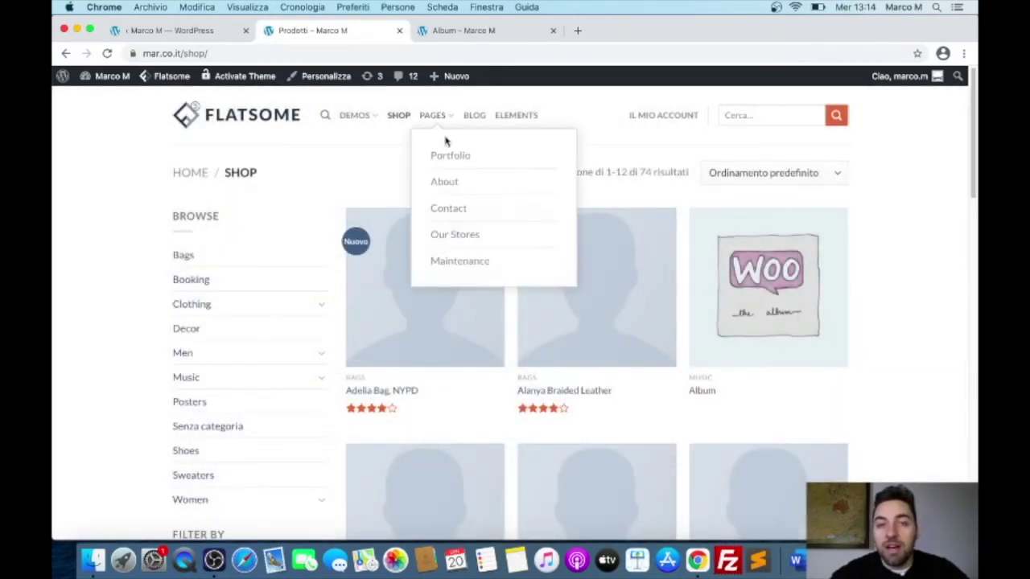
Paste the "Richiesta informazioni" form shortcode as the add-to-cart replacement for the product quick view in Catalog Mode and save all changes
left_click(185, 32)
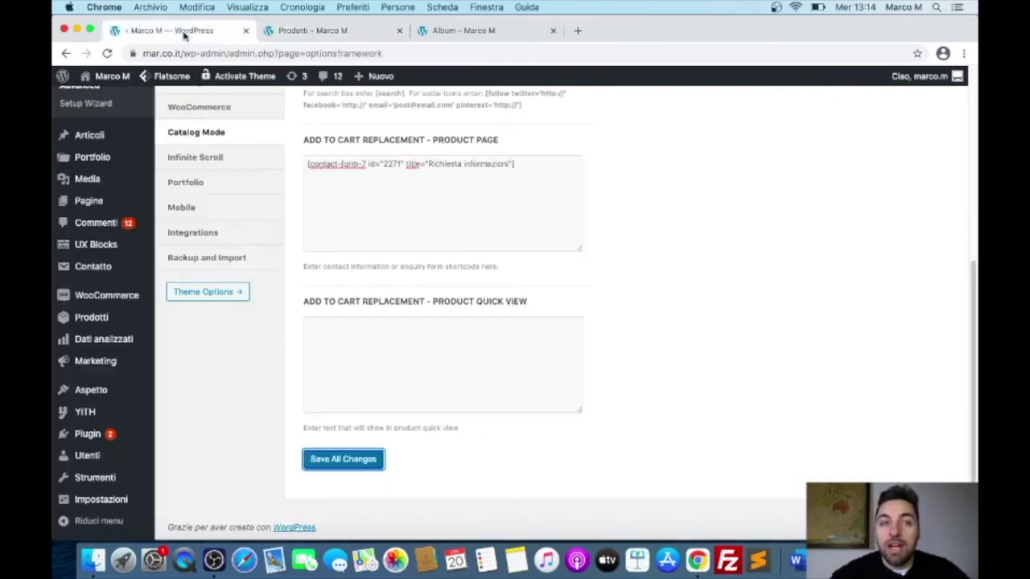
left_click(470, 348)
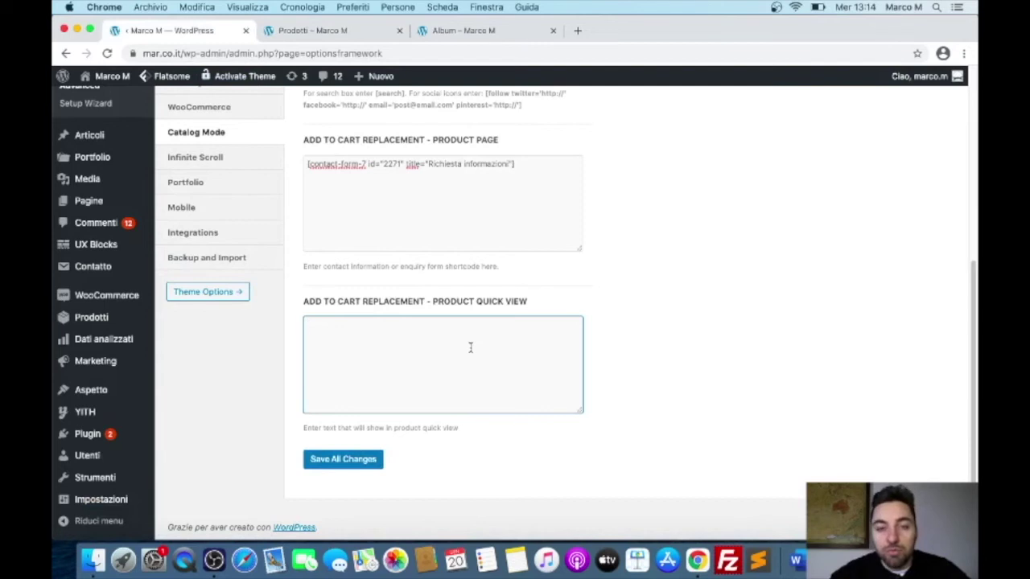
key("super+v")
left_click_drag(529, 320, 279, 319)
left_click(354, 343)
left_click(344, 457)
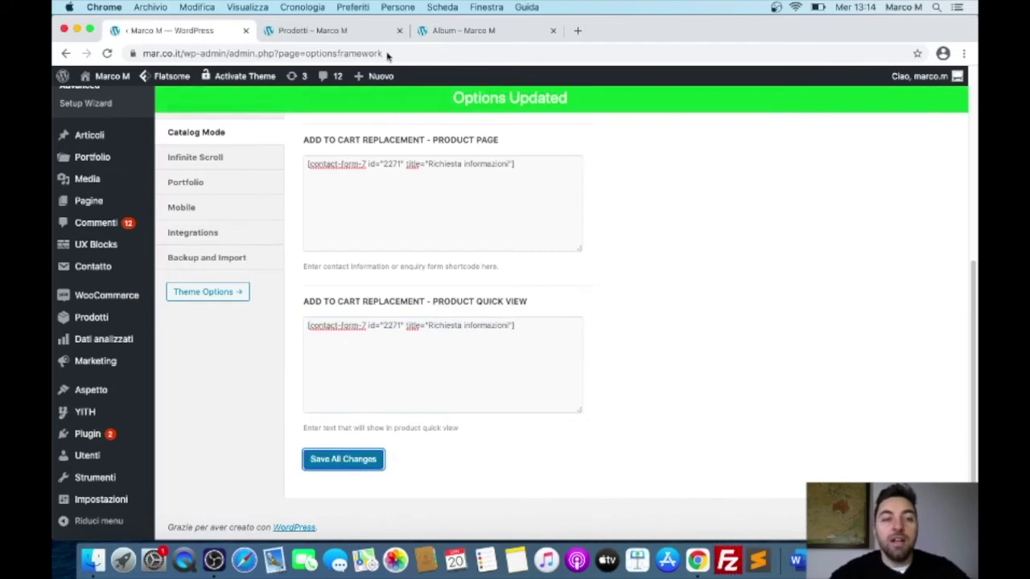
Reload the shop page, check the request form in the Album product's quick view, and close it
left_click(358, 37)
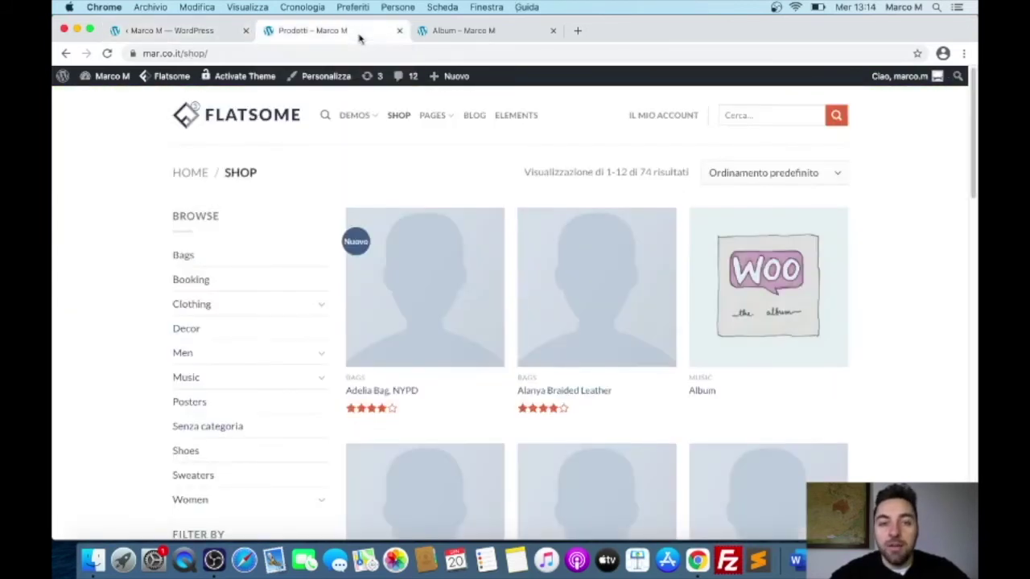
left_click(108, 53)
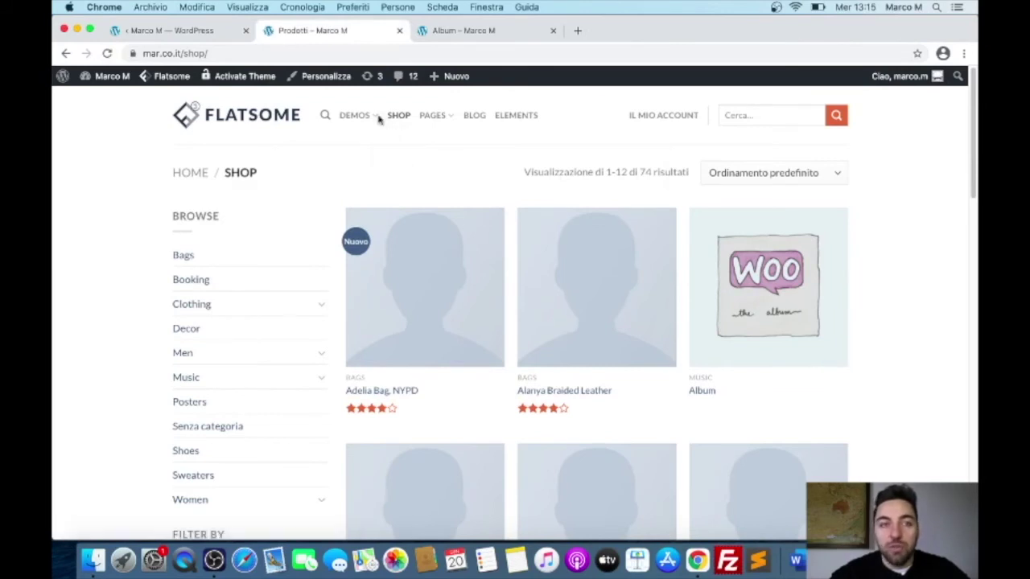
mouse_move(379, 115)
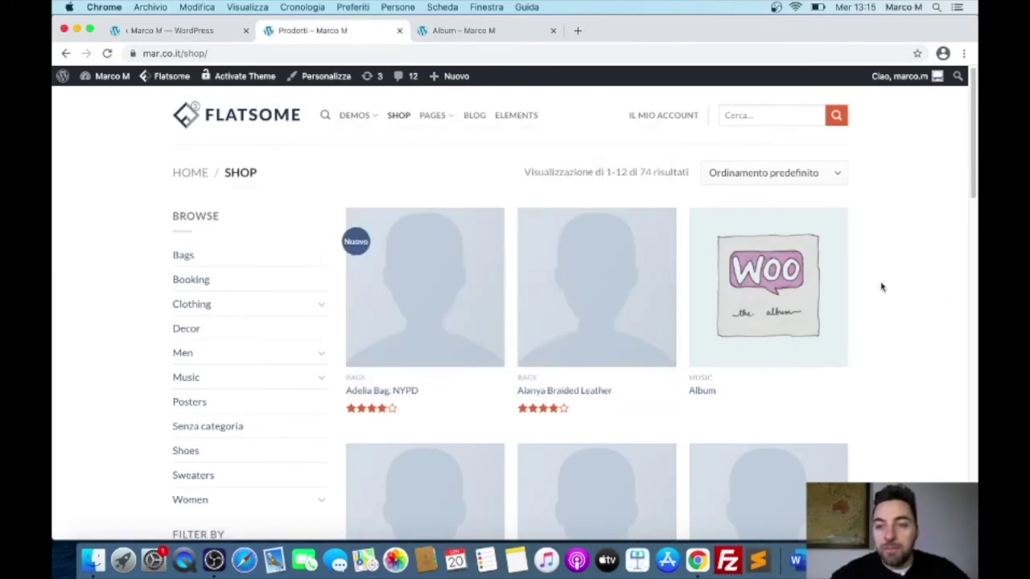
left_click(762, 358)
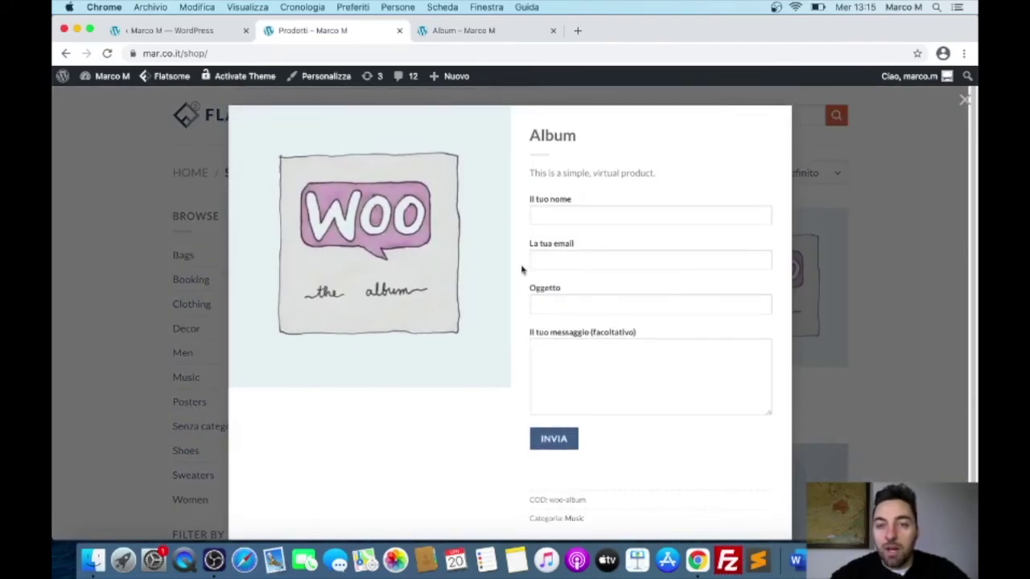
scroll(735, 265, "down", 1)
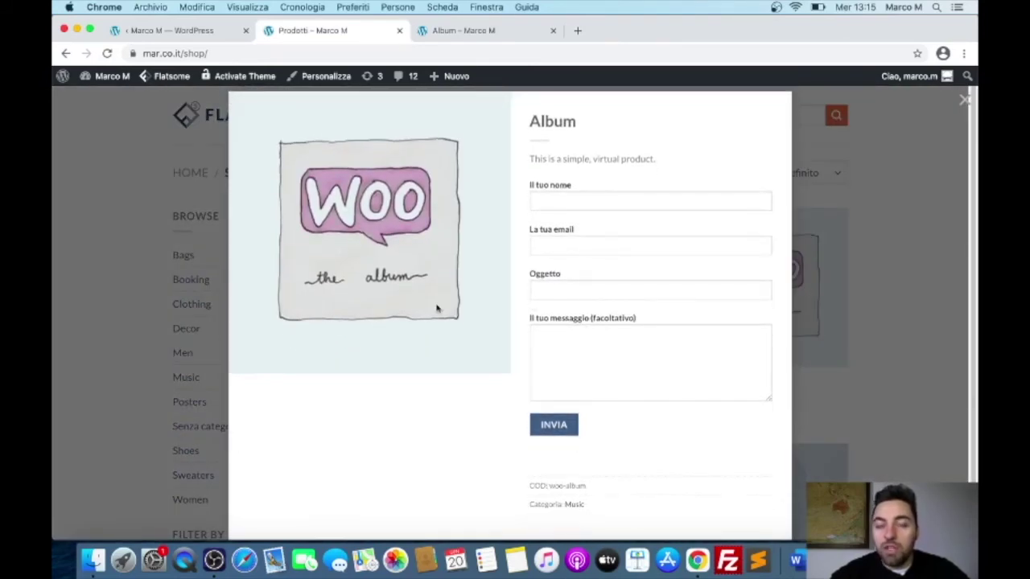
scroll(505, 203, "up", 1)
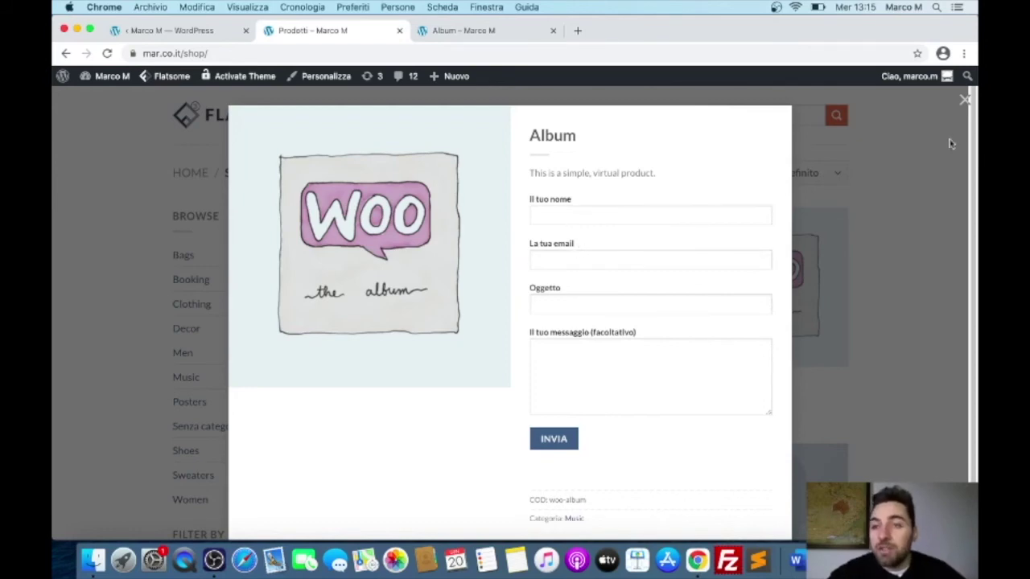
left_click(963, 98)
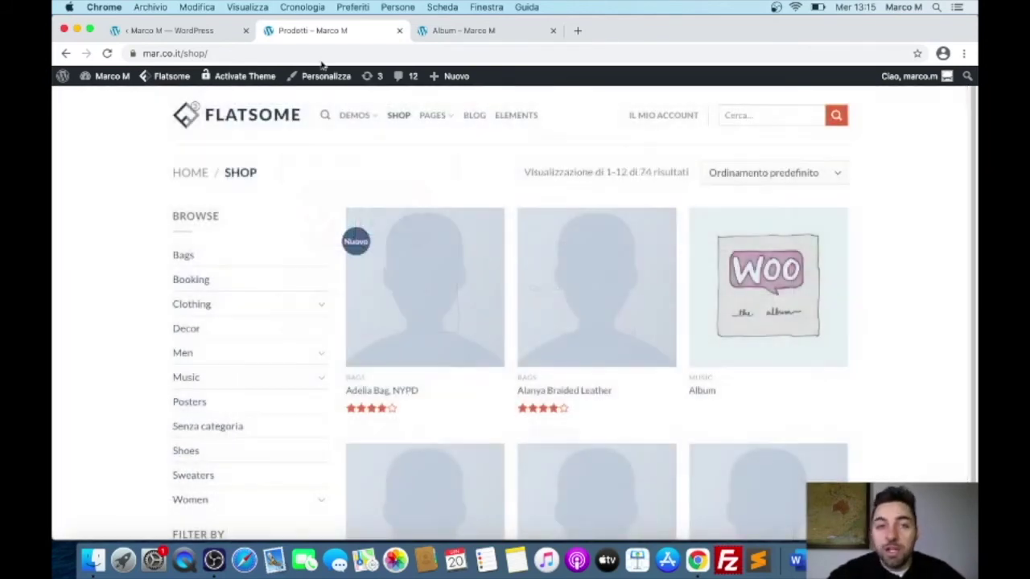
Review the Catalog Mode options from the add-to-cart replacements up to the enable and price settings, and compare them with the shop page
left_click(226, 35)
scroll(755, 281, "up", 5)
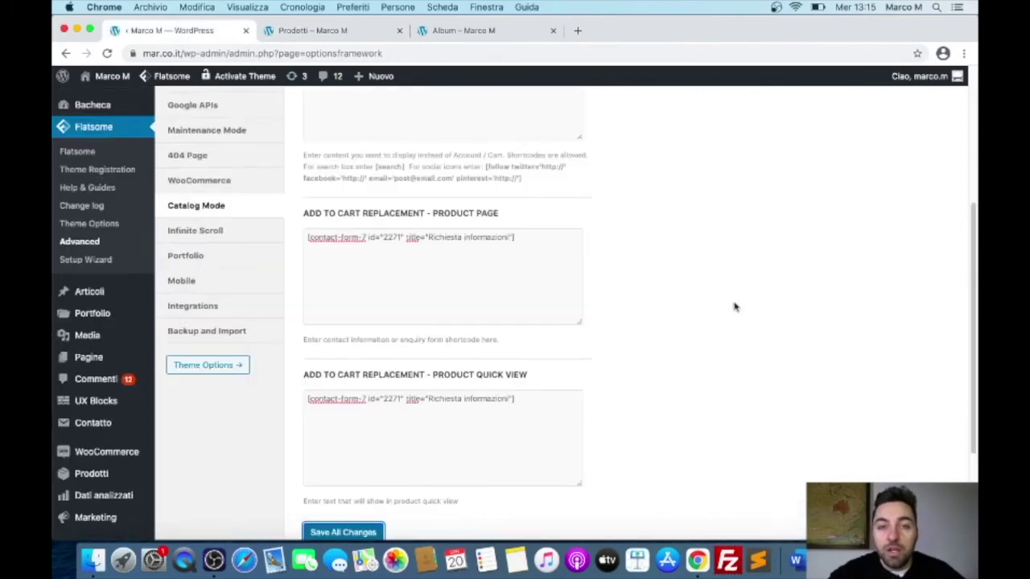
scroll(479, 220, "down", 5)
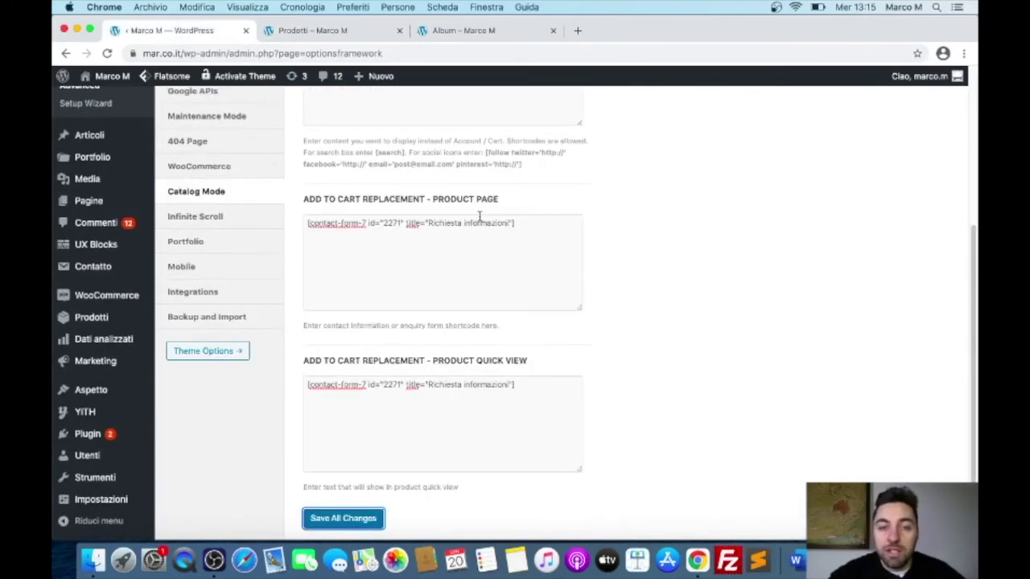
scroll(765, 369, "up", 2)
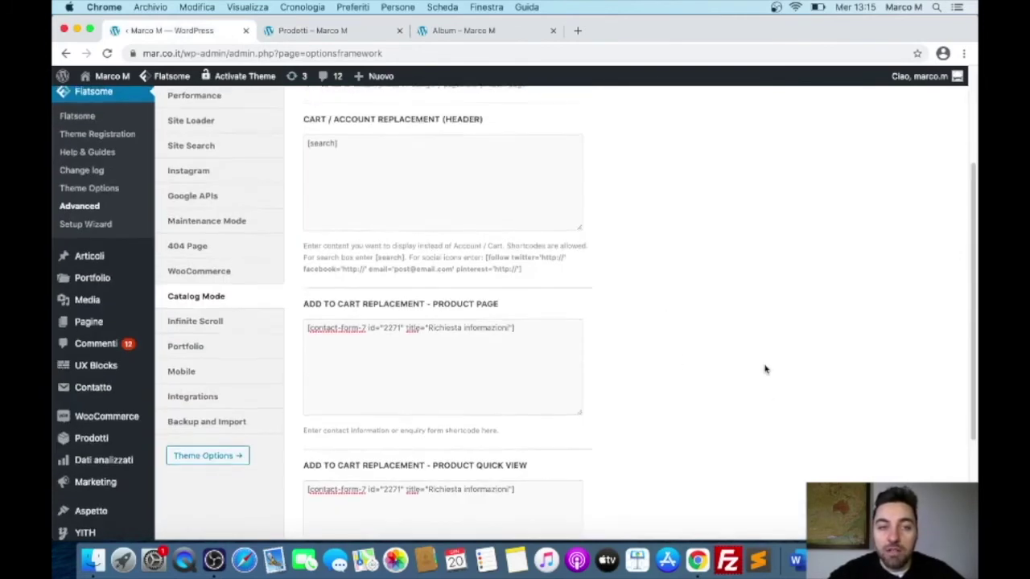
scroll(765, 369, "up", 3)
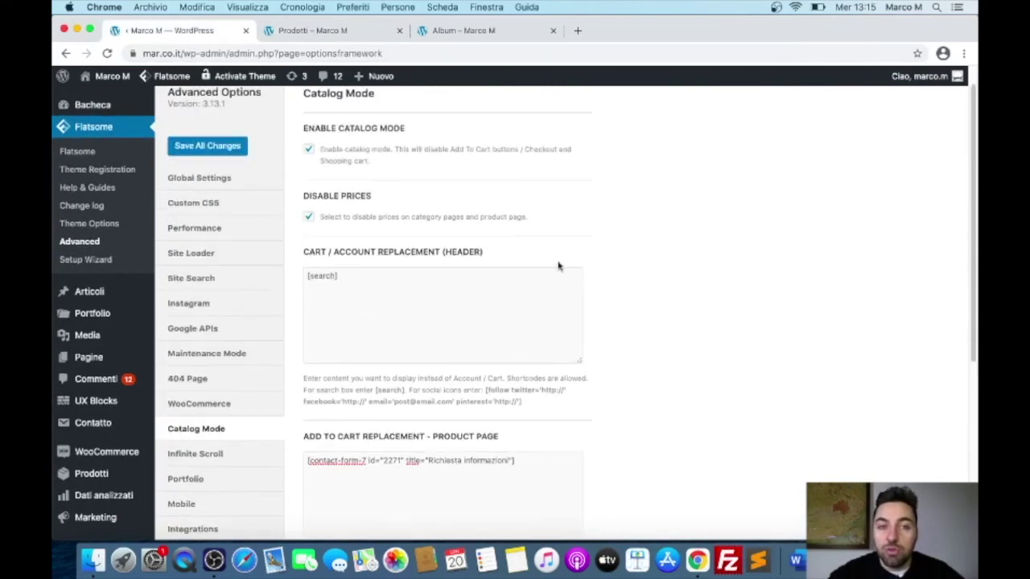
left_click(386, 30)
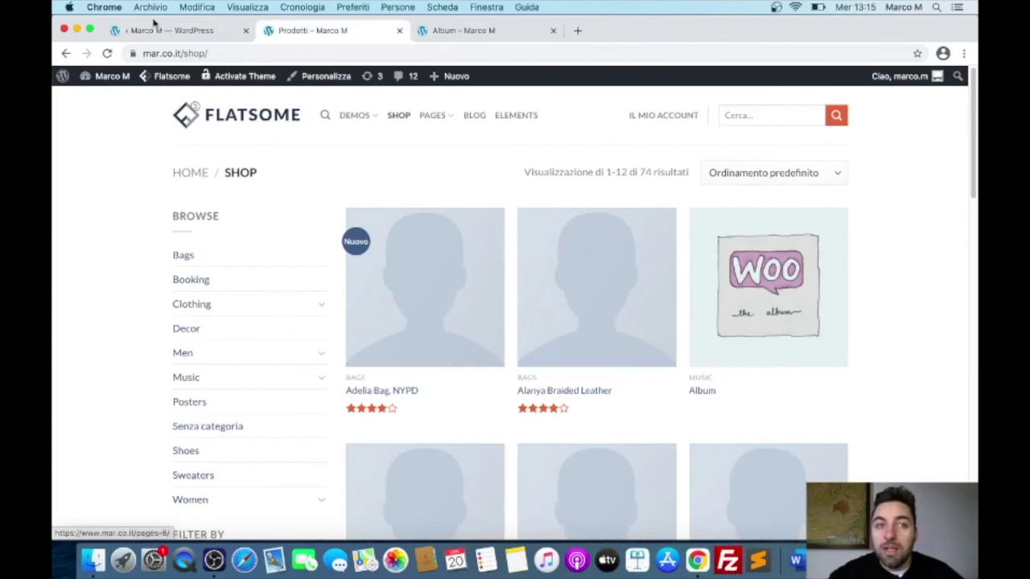
left_click(179, 31)
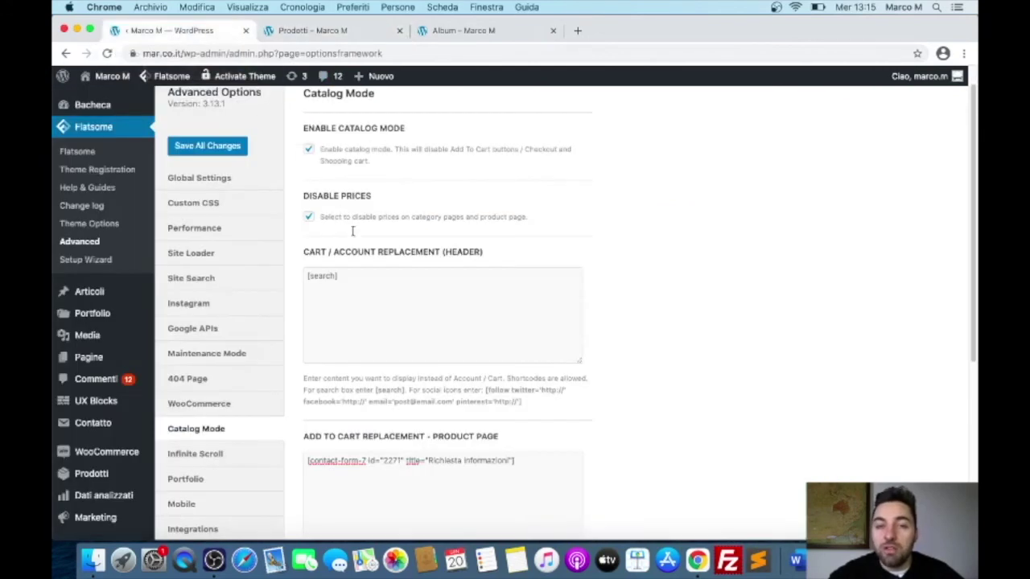
Examine the shortcodes in the quick view, product page and header replacement fields of Catalog Mode
scroll(351, 231, "down", 5)
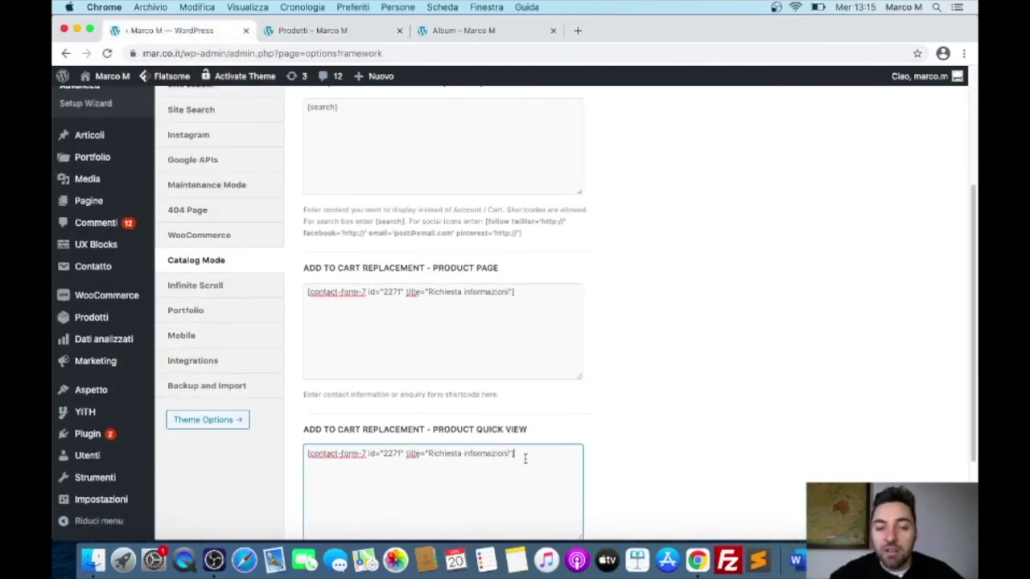
left_click_drag(525, 459, 324, 435)
left_click_drag(530, 296, 274, 272)
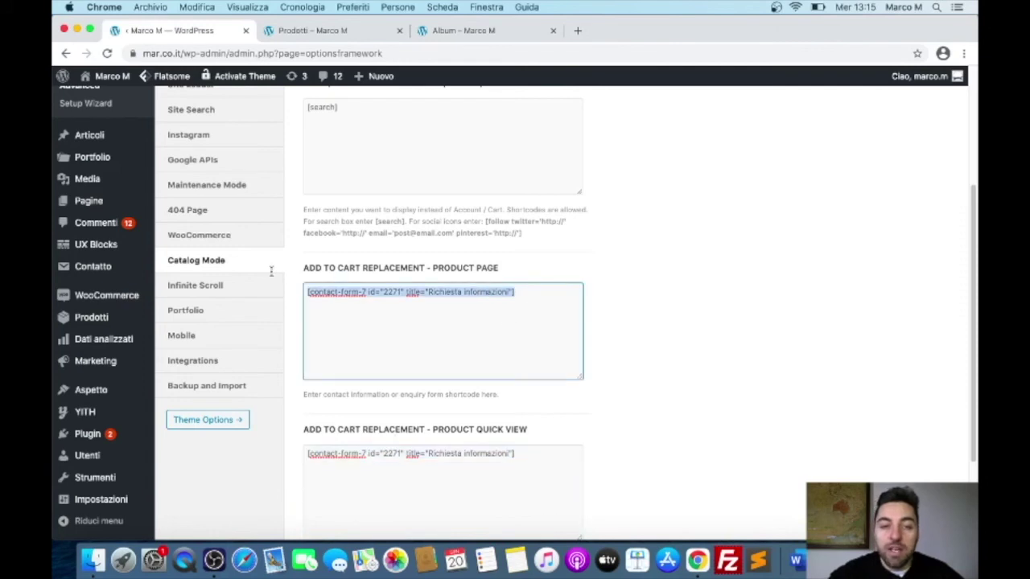
left_click(407, 304)
scroll(405, 306, "up", 3)
left_click_drag(375, 227, 309, 222)
left_click(449, 262)
scroll(449, 262, "up", 1)
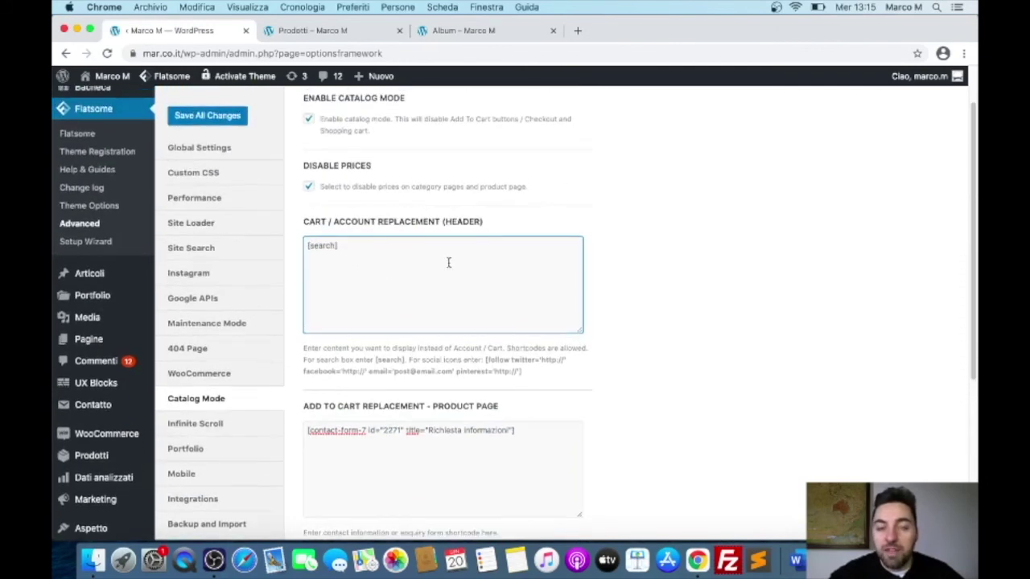
scroll(441, 258, "up", 1)
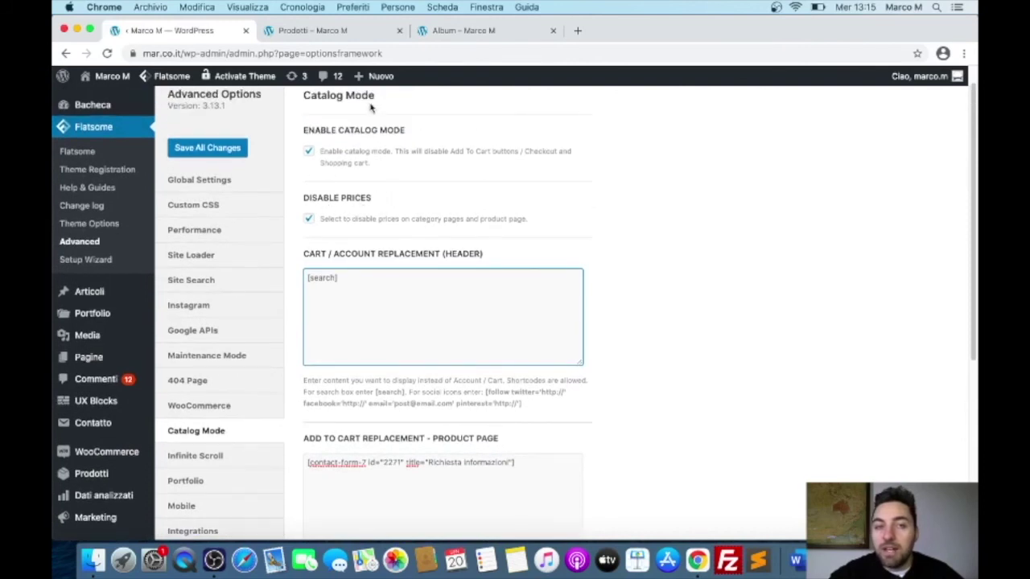
Look over the shop's product listing in its catalog form
key("ctrl+Tab")
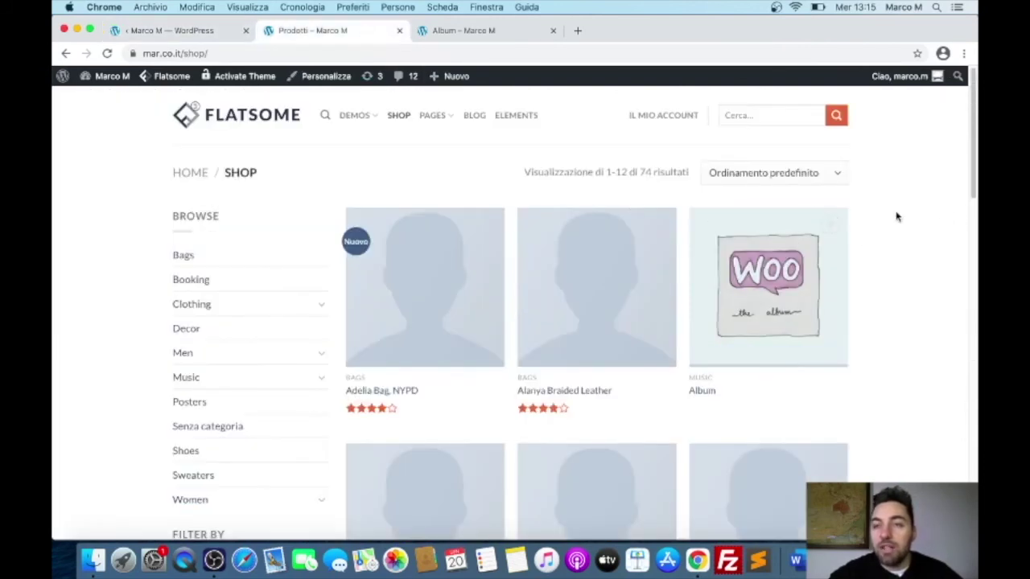
scroll(890, 227, "down", 3)
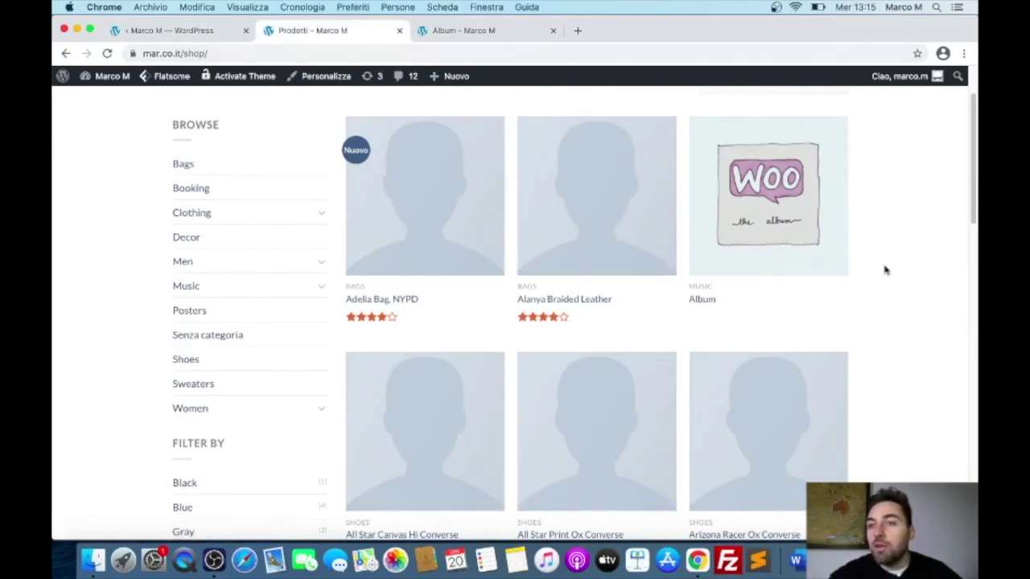
left_click(776, 8)
left_click(627, 71)
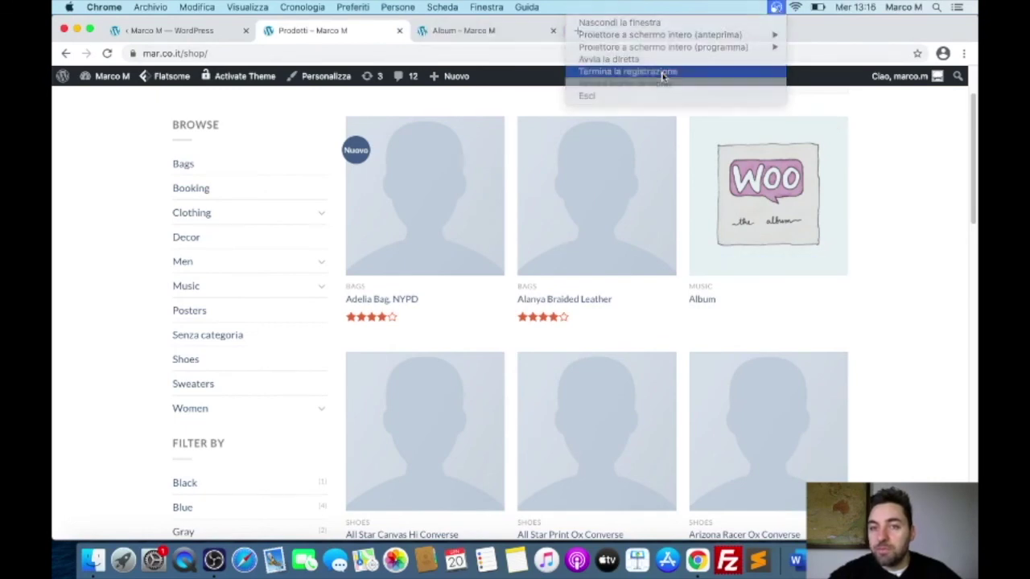